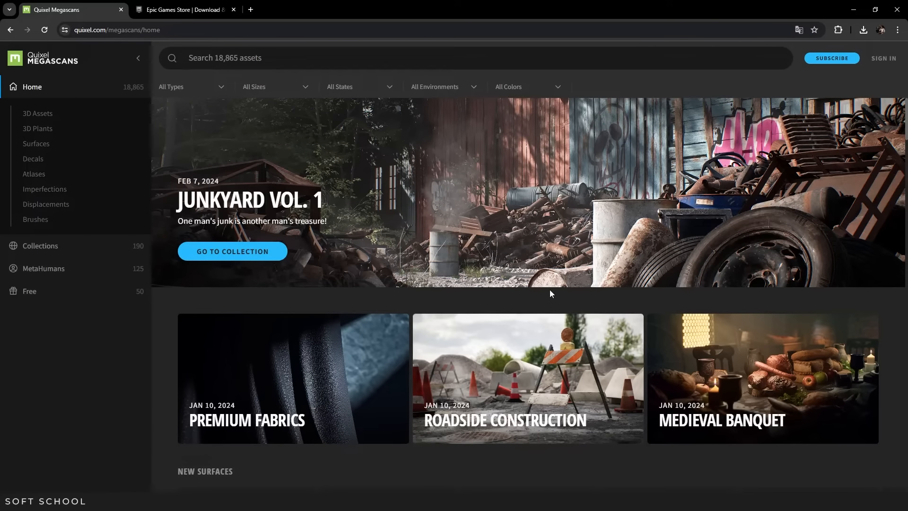
Step: Browse the Megascans home page and its 3D Assets, 3D Plants and Surfaces categories
{"action": "scroll", "coordinate": [550, 291], "scroll_direction": "down", "scroll_amount": 7}
{"action": "scroll", "coordinate": [551, 295], "scroll_direction": "down", "scroll_amount": 8}
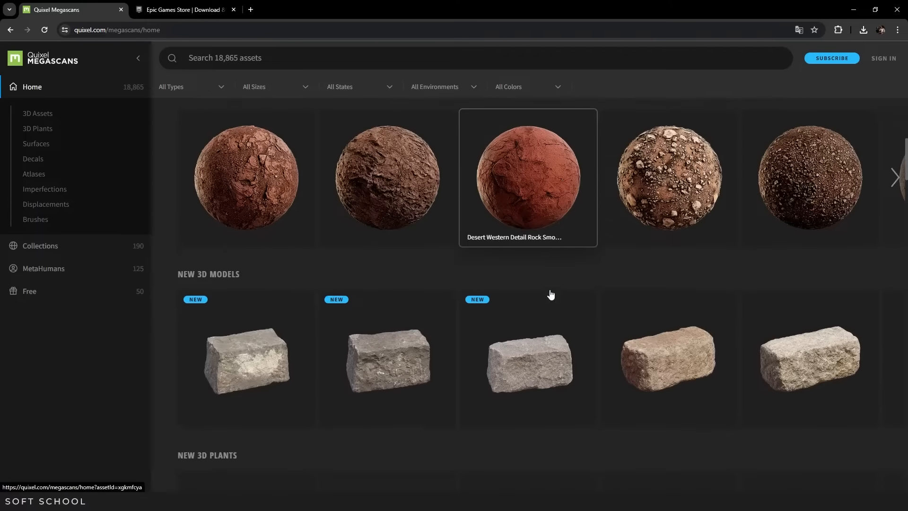
{"action": "scroll", "coordinate": [551, 295], "scroll_direction": "down", "scroll_amount": 4}
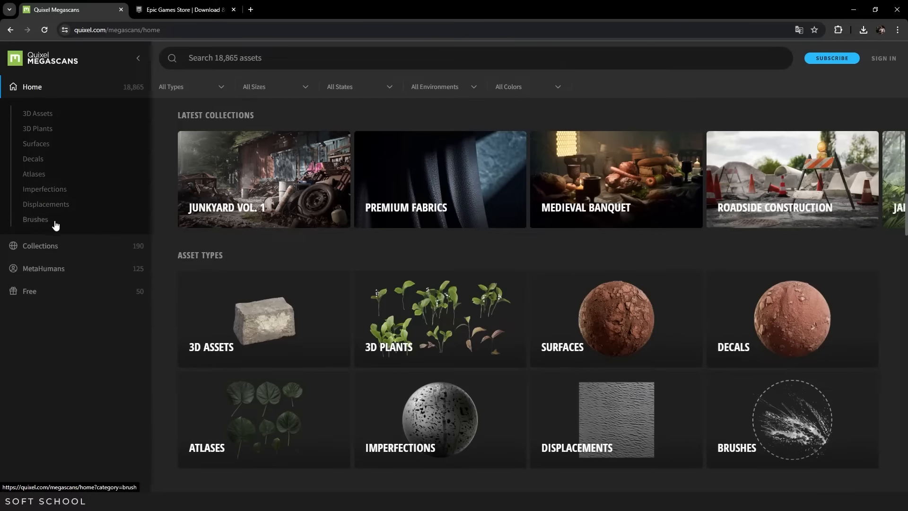
{"action": "left_click", "coordinate": [38, 114]}
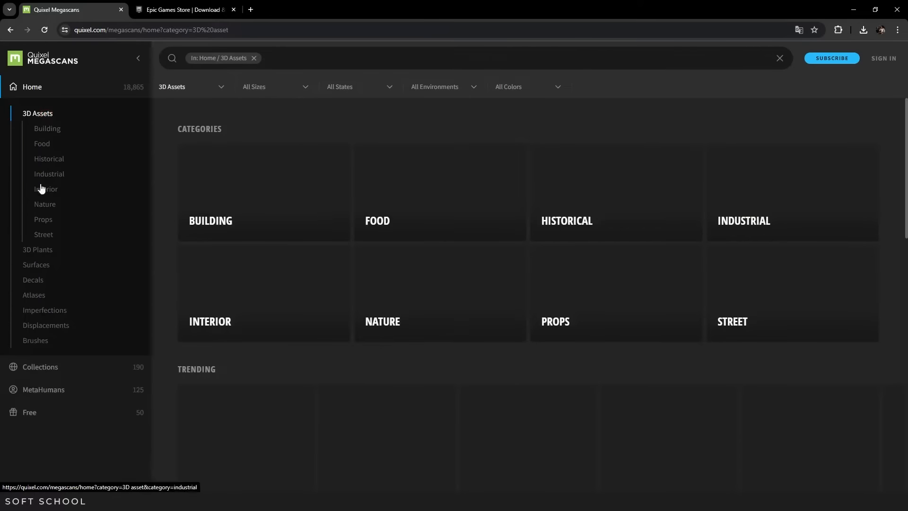
{"action": "left_click", "coordinate": [47, 249]}
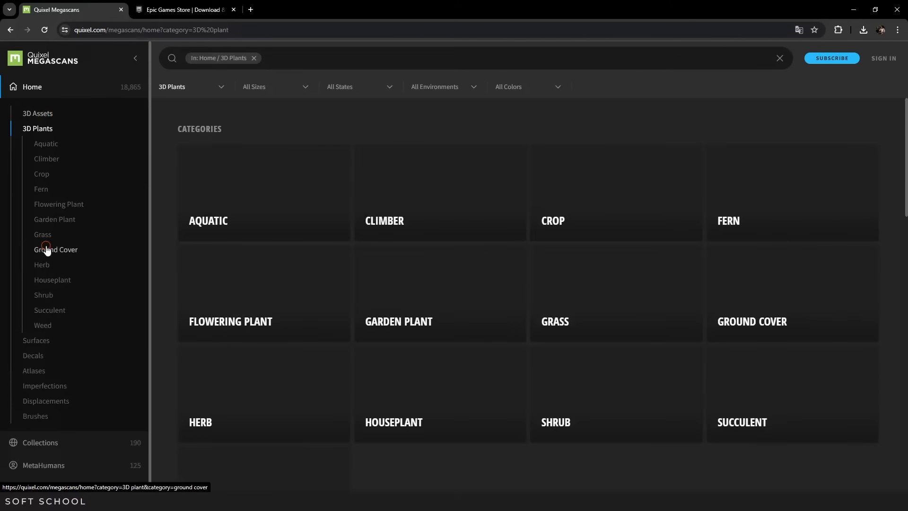
{"action": "left_click", "coordinate": [40, 341]}
{"action": "scroll", "coordinate": [42, 348], "scroll_direction": "down", "scroll_amount": 4}
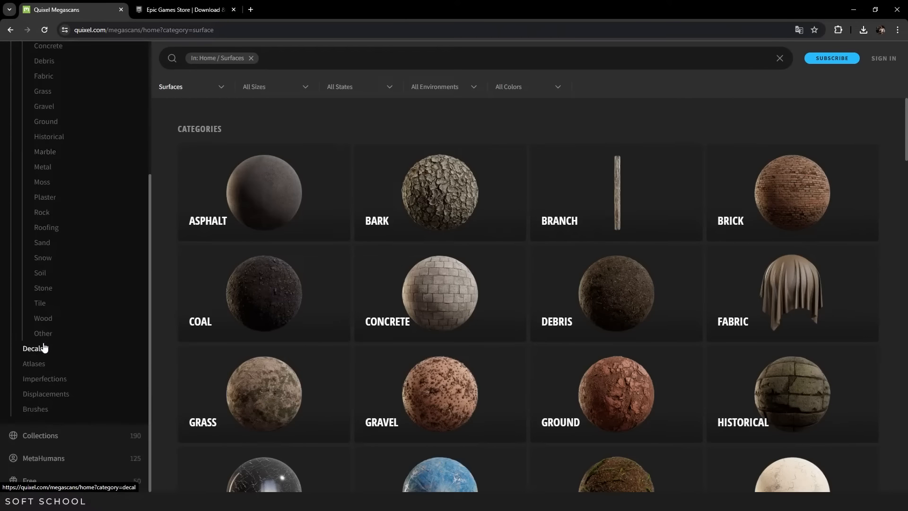
Step: Look through the Megascans collections, view the open Epic Games Store page and return to Megascans
{"action": "left_click", "coordinate": [47, 440]}
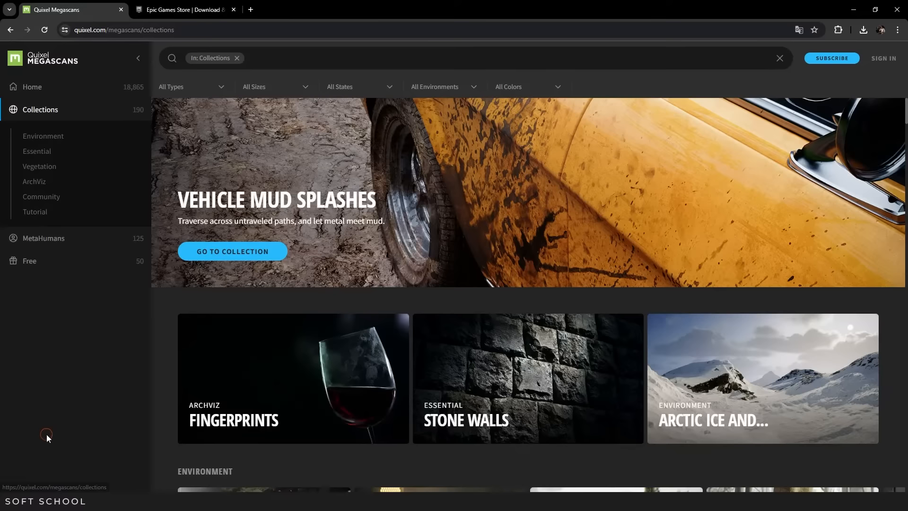
{"action": "scroll", "coordinate": [381, 412], "scroll_direction": "down", "scroll_amount": 8}
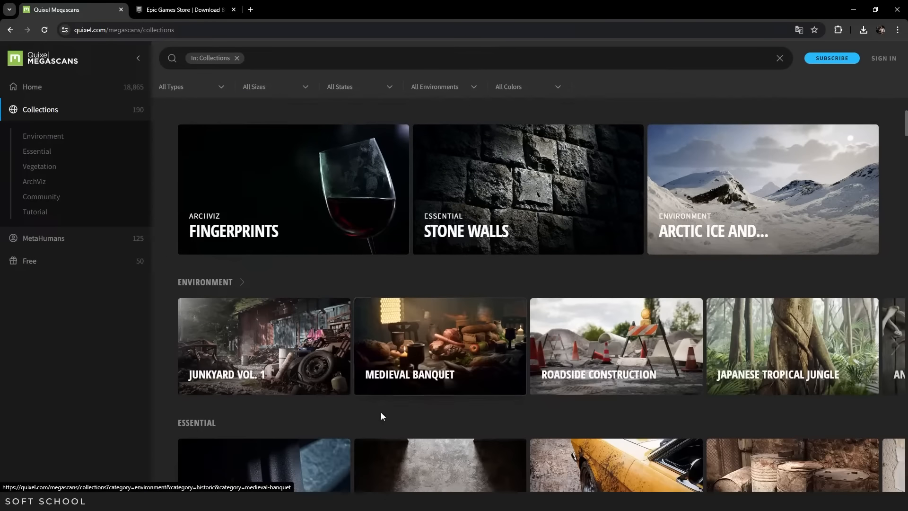
{"action": "scroll", "coordinate": [382, 415], "scroll_direction": "down", "scroll_amount": 7}
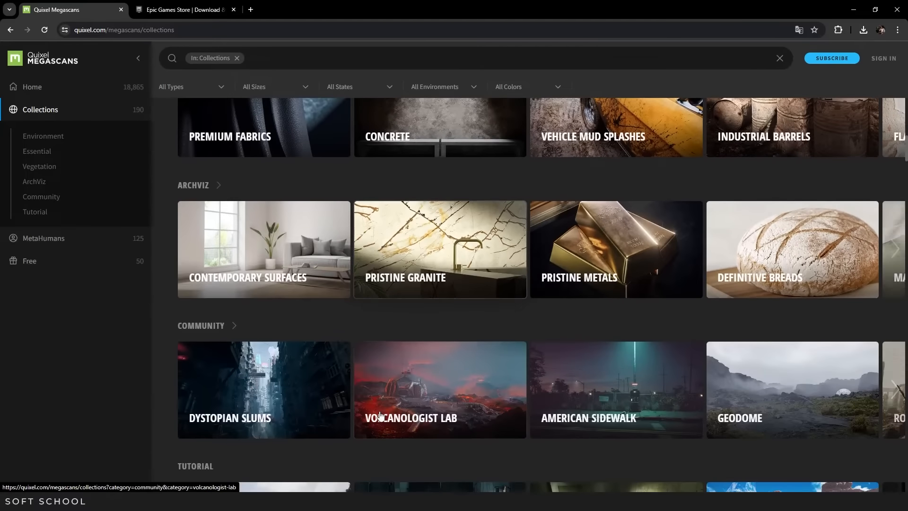
{"action": "scroll", "coordinate": [380, 415], "scroll_direction": "down", "scroll_amount": 5}
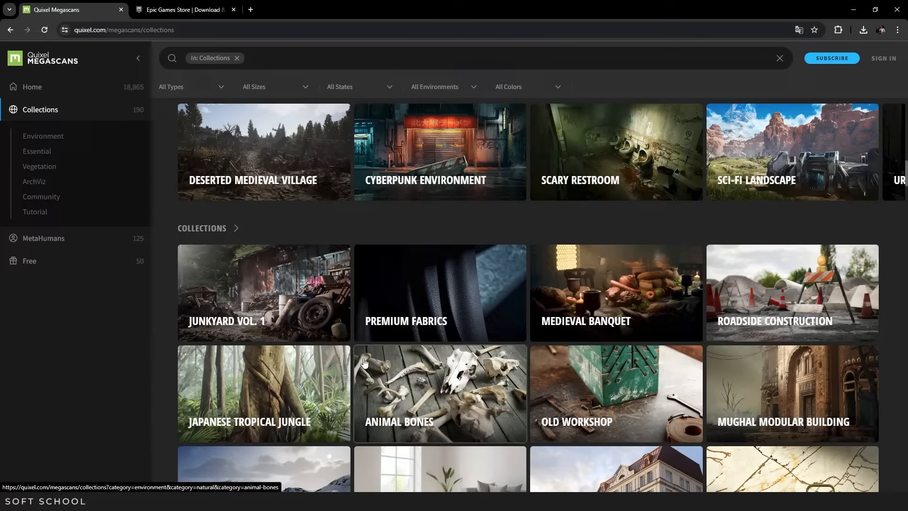
{"action": "left_click", "coordinate": [196, 11]}
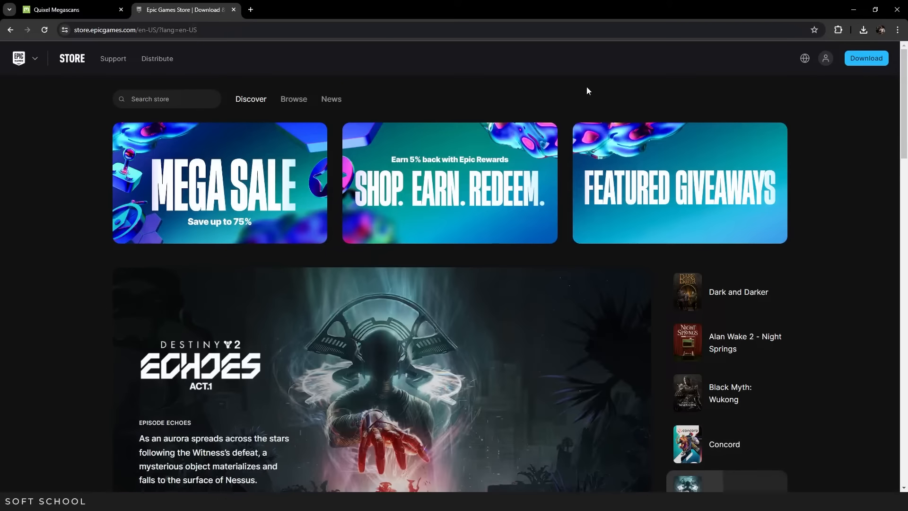
{"action": "left_click", "coordinate": [72, 10]}
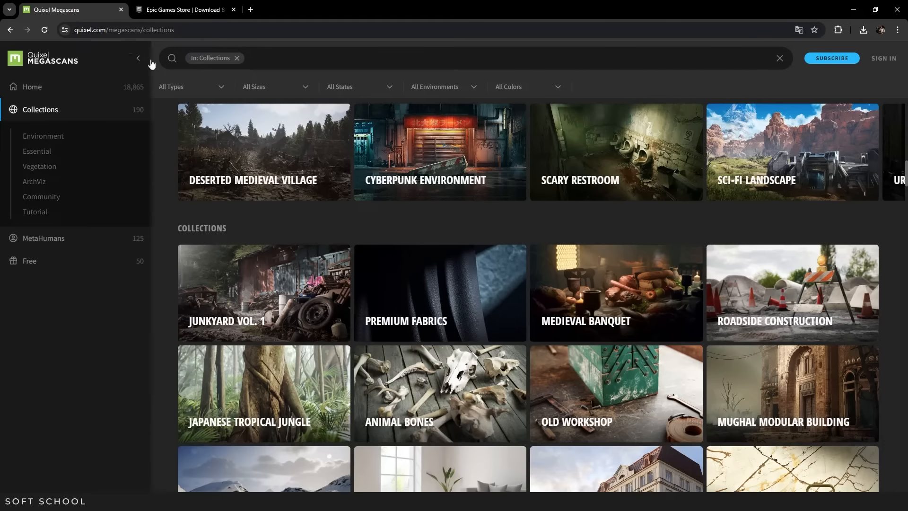
Step: Sign in to Megascans with the Epic Games account and download Bridge
{"action": "left_click", "coordinate": [884, 58]}
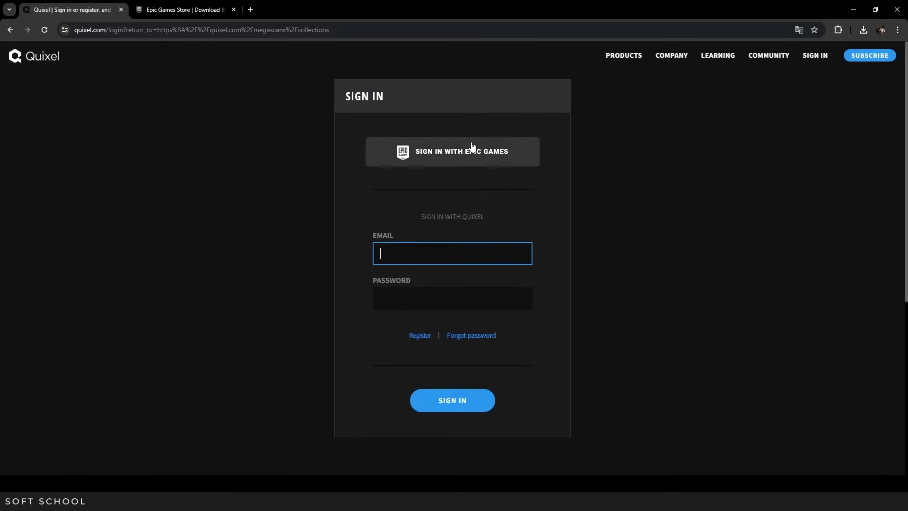
{"action": "left_click", "coordinate": [472, 148]}
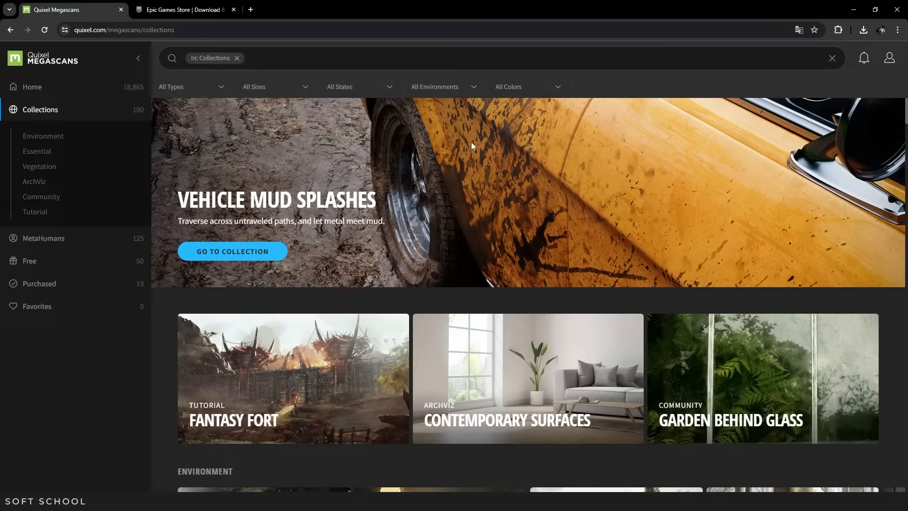
{"action": "left_click", "coordinate": [890, 60]}
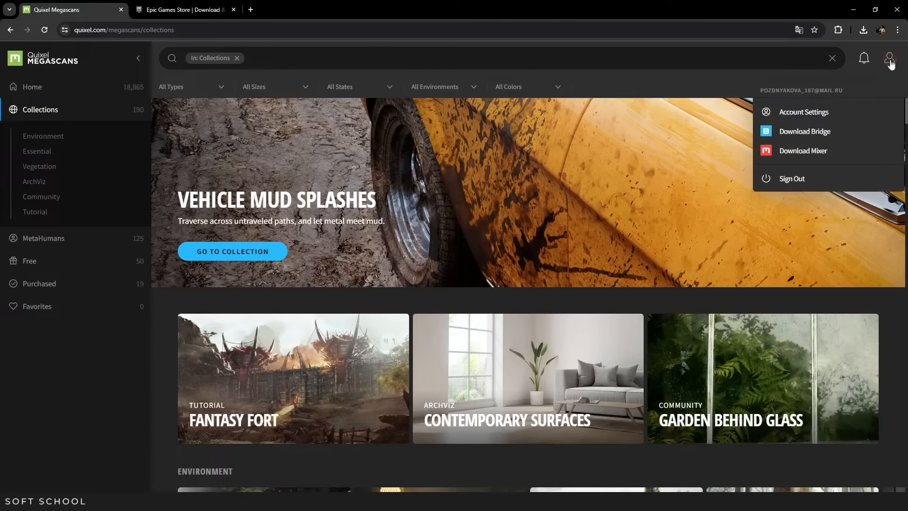
{"action": "left_click", "coordinate": [821, 132]}
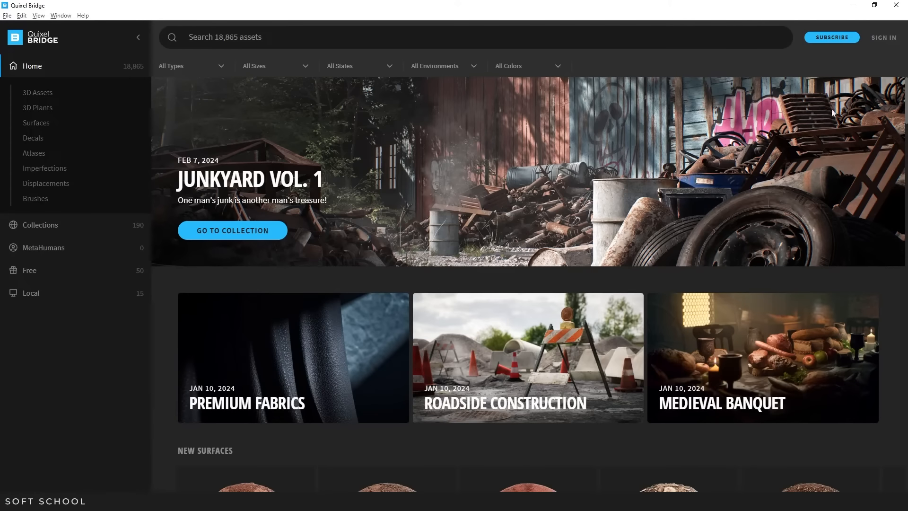
Step: Sign in to the Quixel Bridge desktop app with the Epic Games account
{"action": "left_click", "coordinate": [884, 38]}
{"action": "left_click", "coordinate": [433, 158]}
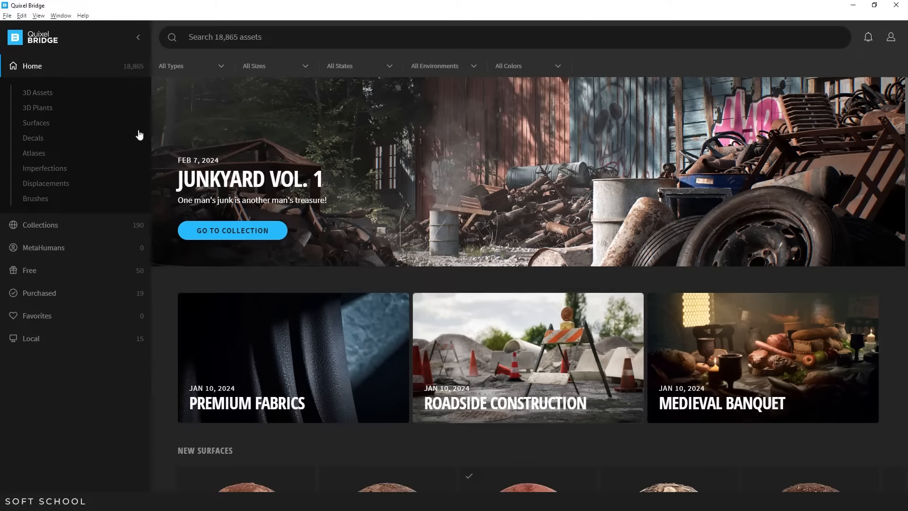
Step: Check the library path in the general preferences and close them
{"action": "left_click", "coordinate": [26, 17]}
{"action": "left_click", "coordinate": [30, 27]}
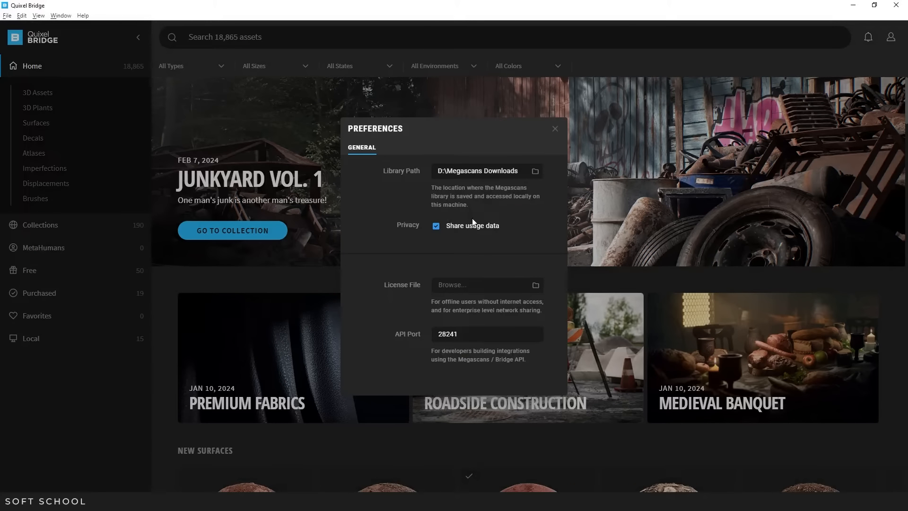
{"action": "left_click", "coordinate": [556, 128]}
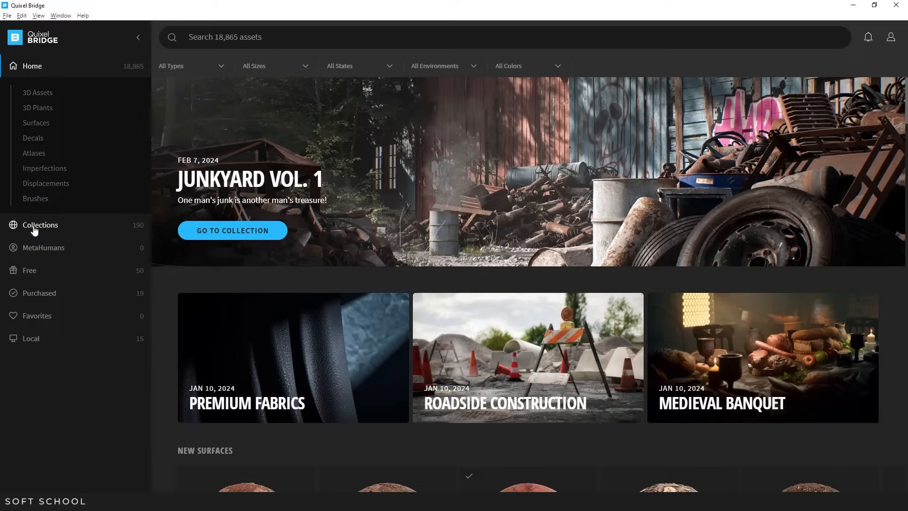
Step: Open the Mossy category within 3D Assets, Nature, Rock
{"action": "left_click", "coordinate": [304, 37]}
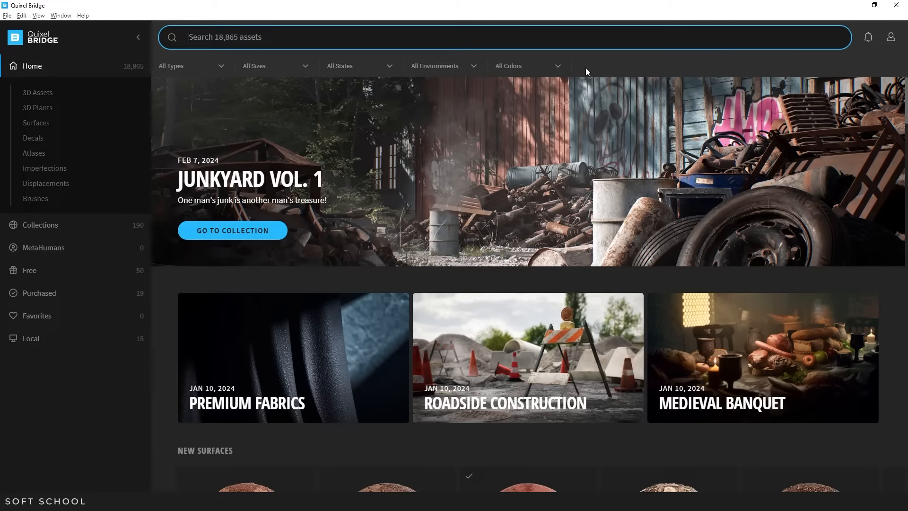
{"action": "left_click", "coordinate": [40, 92]}
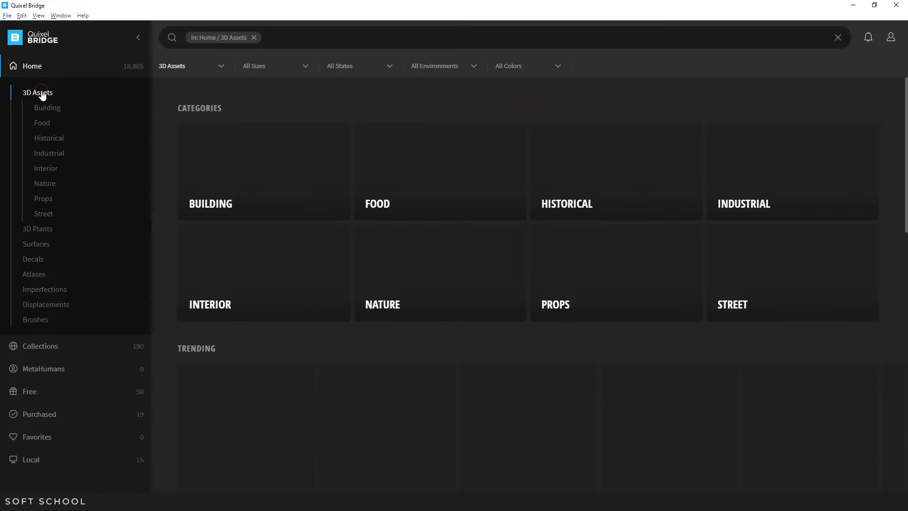
{"action": "left_click", "coordinate": [42, 183]}
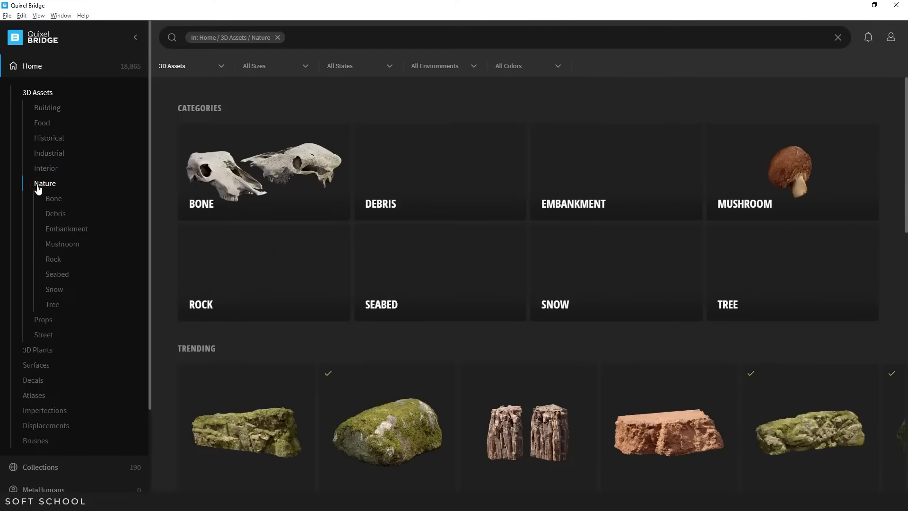
{"action": "left_click", "coordinate": [47, 261]}
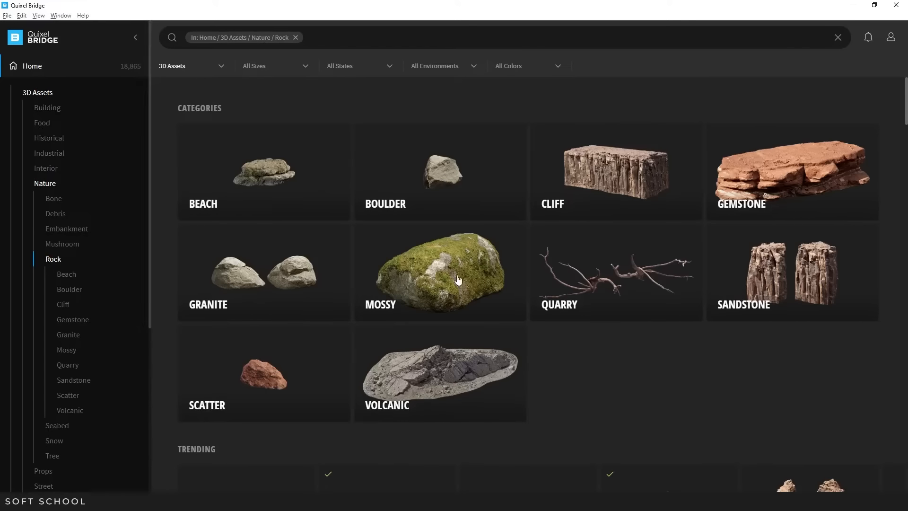
{"action": "left_click", "coordinate": [464, 260]}
Step: Add the Nordic Forest Rock Moss Large asset to the favorites
{"action": "scroll", "coordinate": [462, 262], "scroll_direction": "down", "scroll_amount": 5}
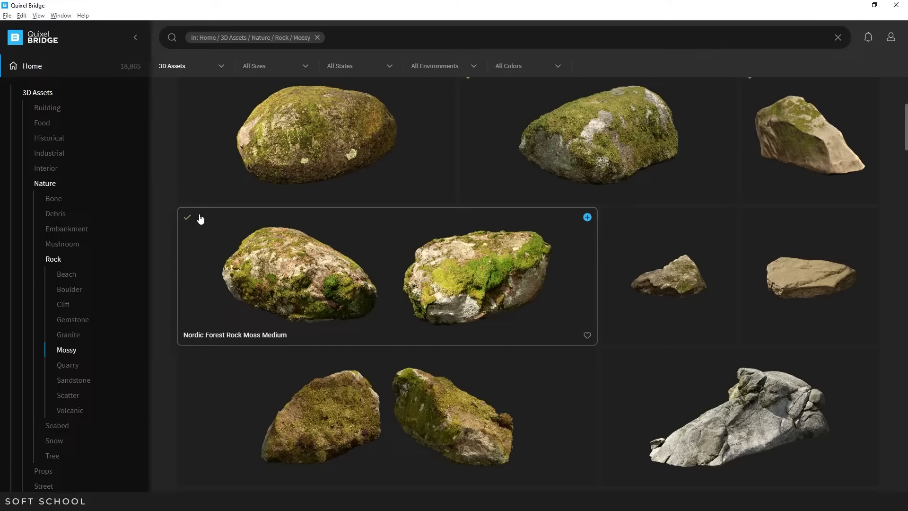
{"action": "scroll", "coordinate": [201, 218], "scroll_direction": "down", "scroll_amount": 2}
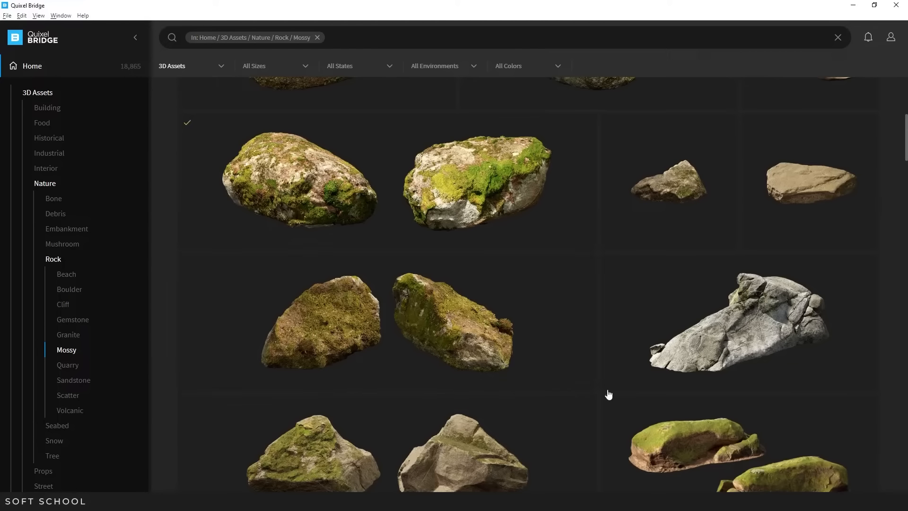
{"action": "left_click", "coordinate": [588, 383]}
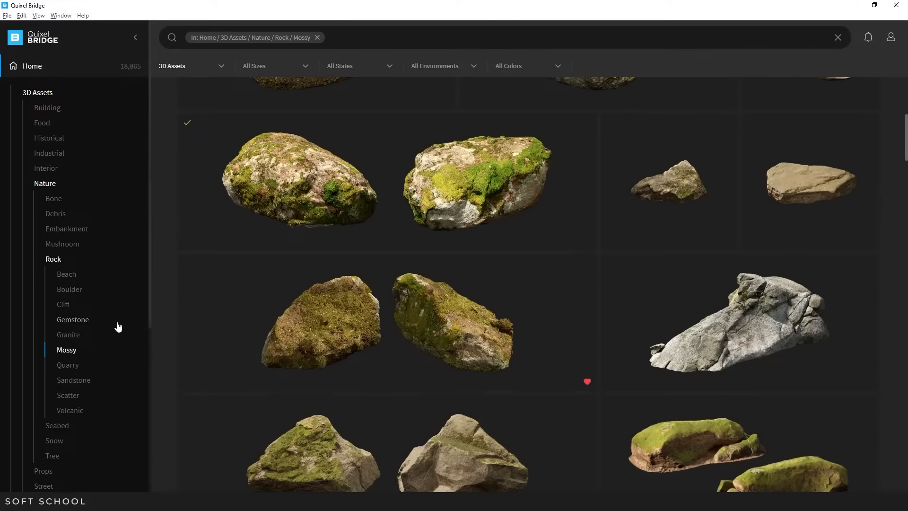
{"action": "scroll", "coordinate": [91, 365], "scroll_direction": "down", "scroll_amount": 6}
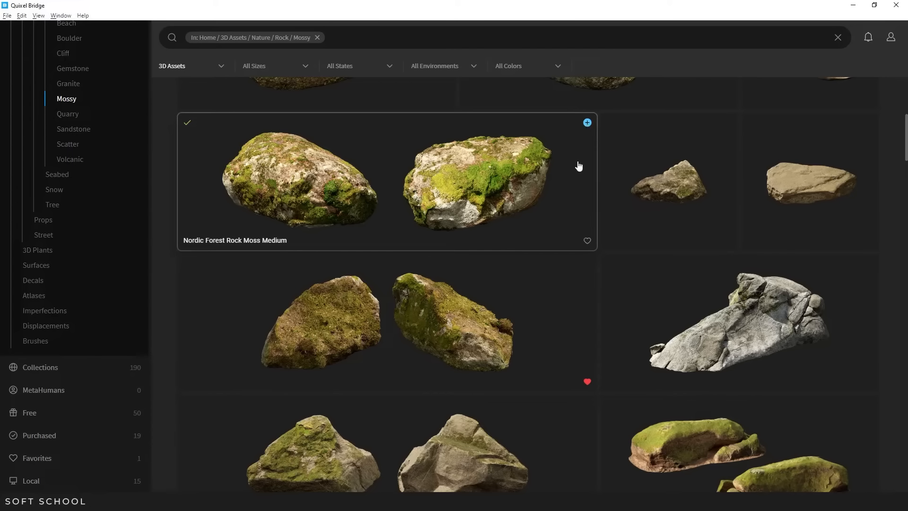
Step: Select Nordic Forest Rock Moss Large, Small Mossy Rock, Mossy Forest Boulder and Mossy Forest Rock together
{"action": "left_click", "coordinate": [391, 300]}
{"action": "scroll", "coordinate": [407, 298], "scroll_direction": "down", "scroll_amount": 3}
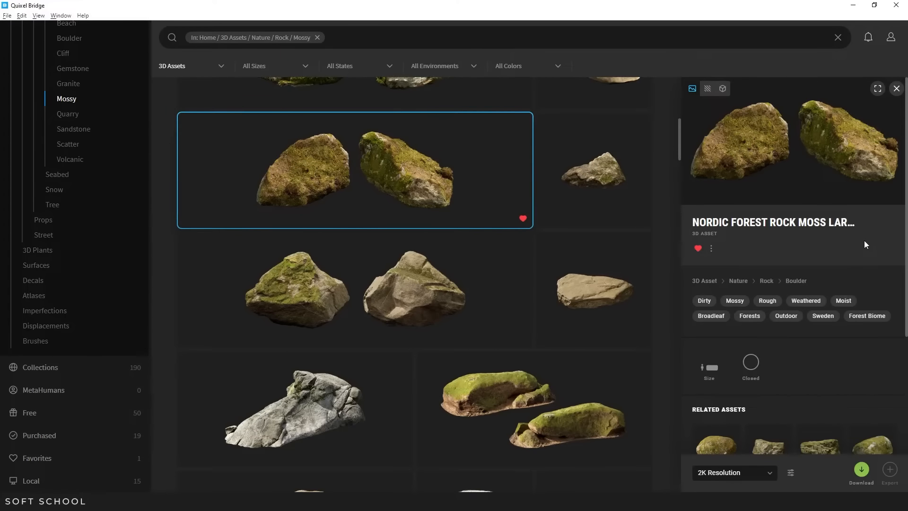
{"action": "left_click", "coordinate": [603, 165], "text": "ctrl"}
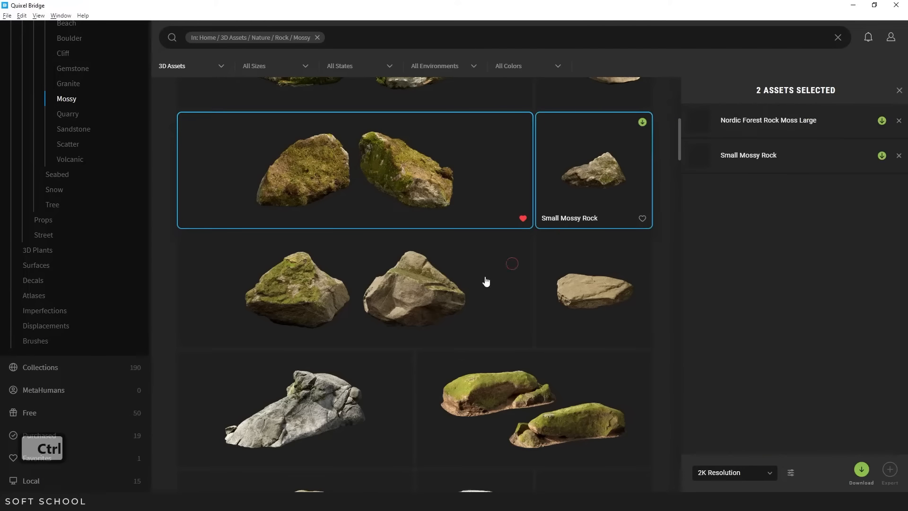
{"action": "left_click", "coordinate": [453, 290], "text": "ctrl"}
{"action": "left_click", "coordinate": [579, 290], "text": "ctrl"}
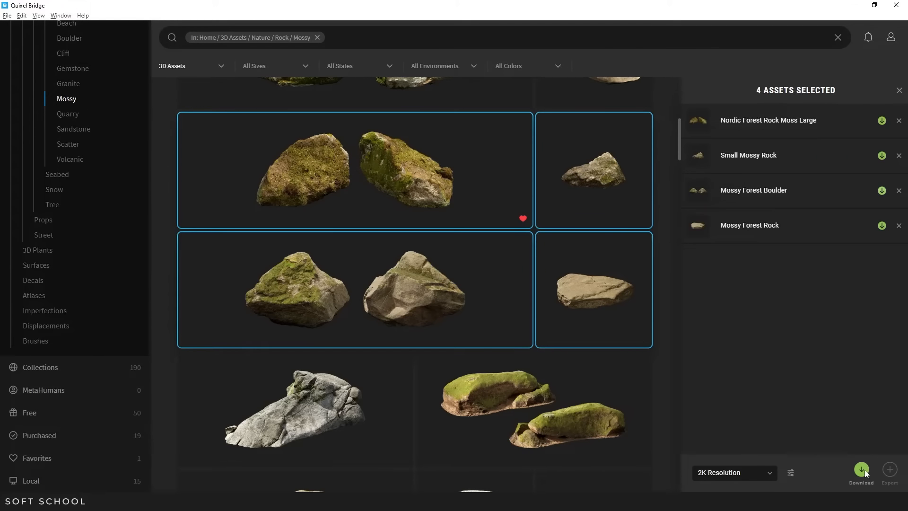
Step: Select only Nordic Forest Rock Moss Large and examine its texture maps, full-screen 3D preview under changed rotation or lighting, and details
{"action": "left_click", "coordinate": [497, 183]}
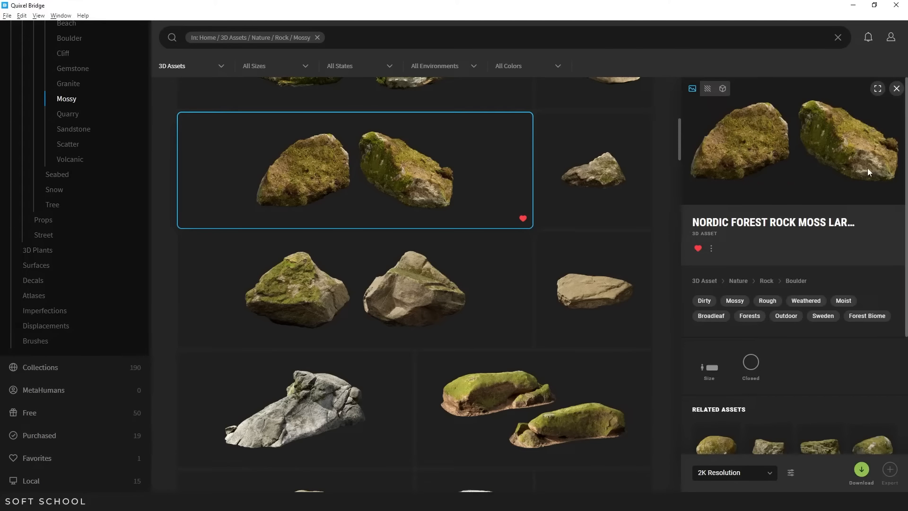
{"action": "left_click", "coordinate": [708, 89]}
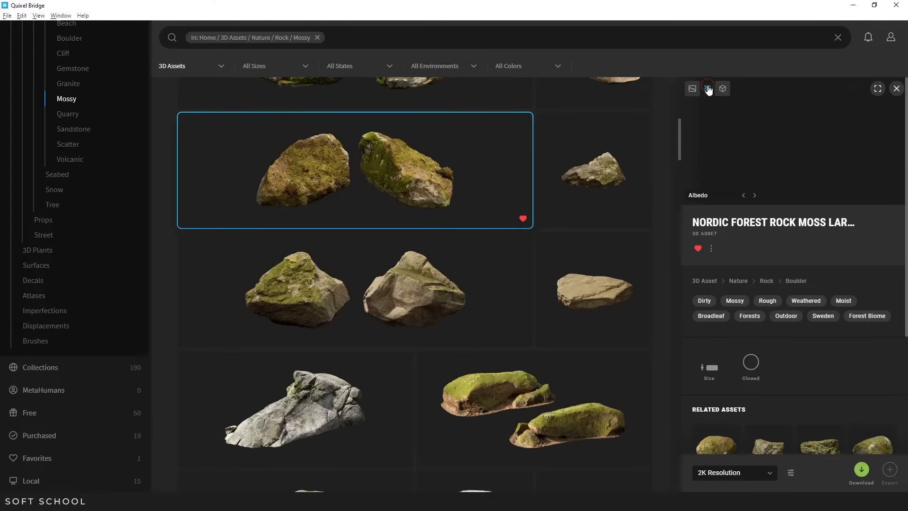
{"action": "left_click", "coordinate": [722, 89]}
{"action": "left_click", "coordinate": [878, 89]}
{"action": "left_click_drag", "start_coordinate": [542, 282], "coordinate": [703, 246]}
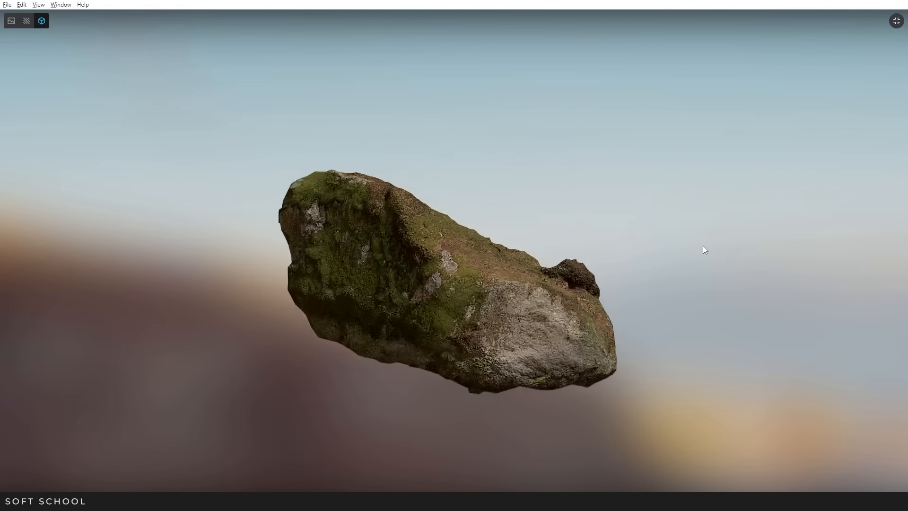
{"action": "mouse_move", "coordinate": [653, 289]}
{"action": "left_mouse_down"}
{"action": "mouse_move", "coordinate": [392, 237]}
{"action": "mouse_move", "coordinate": [347, 107]}
{"action": "mouse_move", "coordinate": [544, 222]}
{"action": "mouse_move", "coordinate": [678, 269]}
{"action": "mouse_move", "coordinate": [694, 262]}
{"action": "mouse_move", "coordinate": [644, 288]}
{"action": "mouse_move", "coordinate": [509, 305]}
{"action": "mouse_move", "coordinate": [399, 277]}
{"action": "mouse_move", "coordinate": [306, 269]}
{"action": "mouse_move", "coordinate": [408, 287]}
{"action": "mouse_move", "coordinate": [613, 295]}
{"action": "mouse_move", "coordinate": [584, 298]}
{"action": "left_mouse_up"}
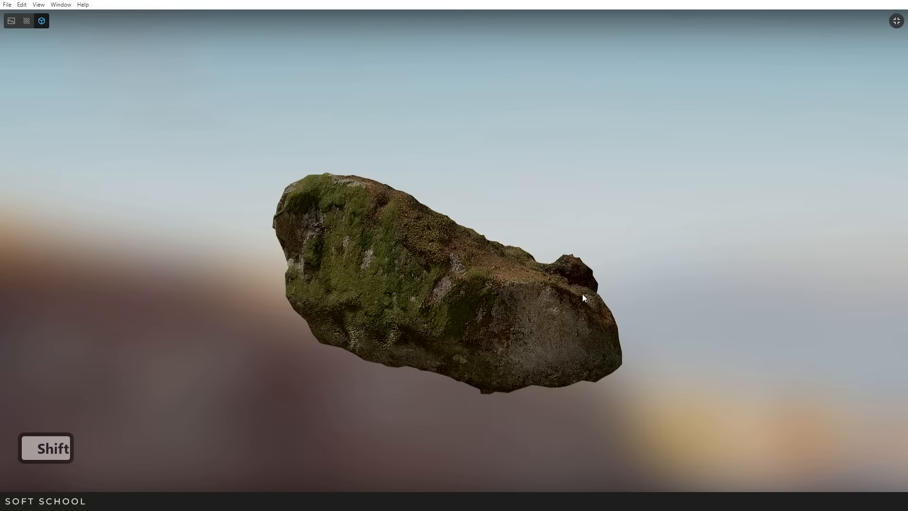
{"action": "left_click", "coordinate": [897, 21]}
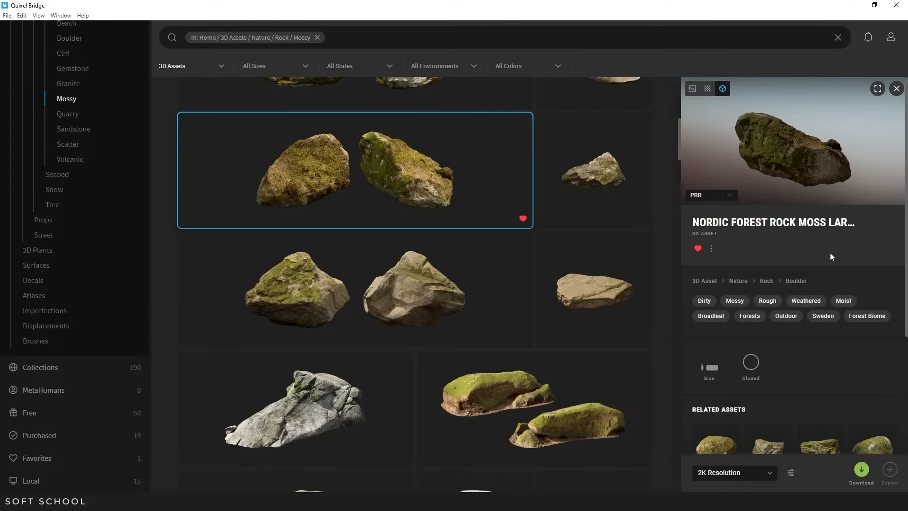
{"action": "scroll", "coordinate": [831, 256], "scroll_direction": "down", "scroll_amount": 1}
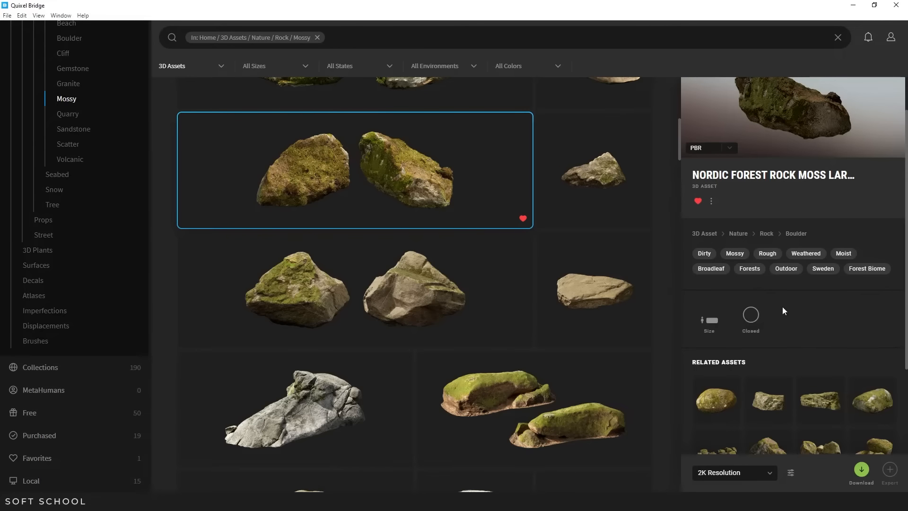
Step: Examine the 3D previews of Nordic Forest Rock Moss Large and Mossy Rock Formation from different angles, then the former's related assets and collections
{"action": "scroll", "coordinate": [783, 306], "scroll_direction": "up", "scroll_amount": 1}
{"action": "left_click_drag", "start_coordinate": [813, 86], "coordinate": [863, 105]}
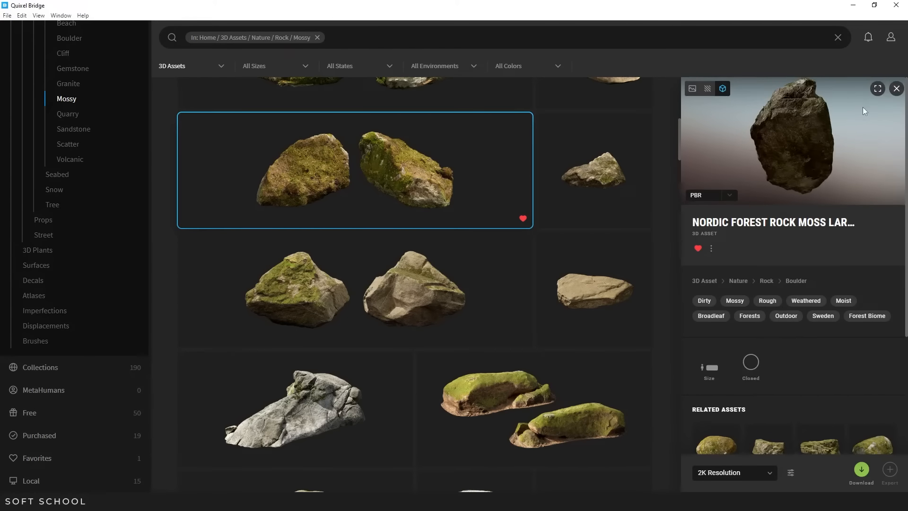
{"action": "left_click", "coordinate": [371, 376]}
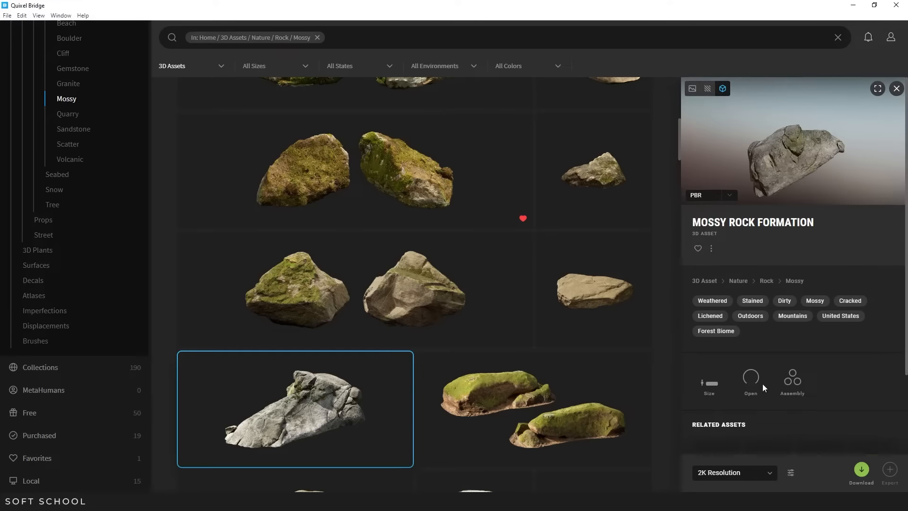
{"action": "left_click_drag", "start_coordinate": [803, 172], "coordinate": [876, 115]}
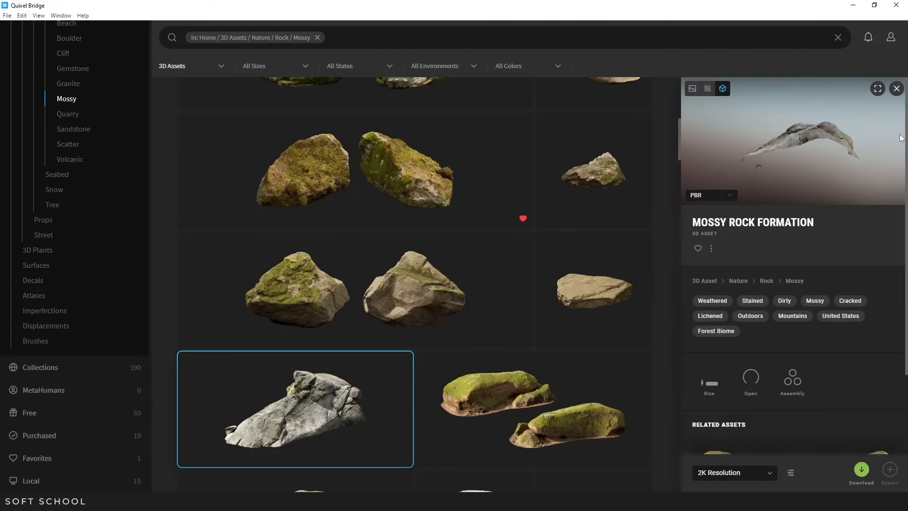
{"action": "left_click", "coordinate": [477, 157]}
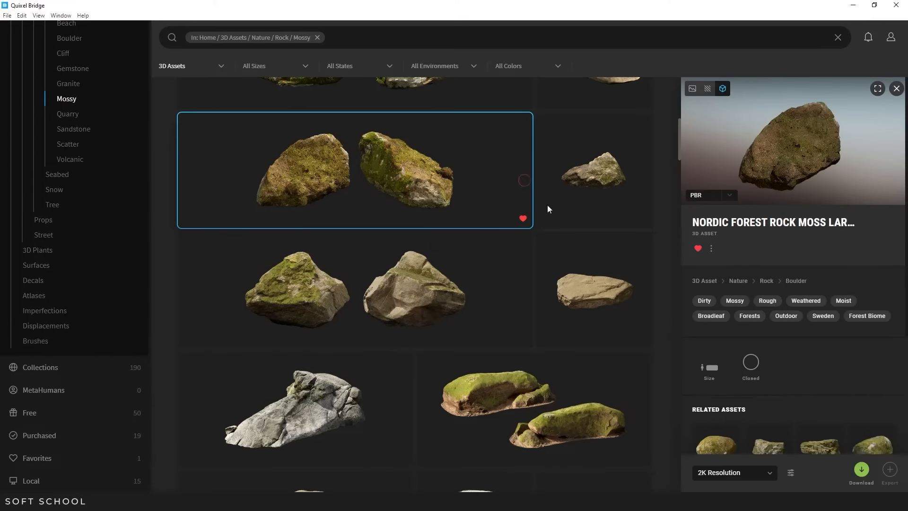
{"action": "scroll", "coordinate": [842, 359], "scroll_direction": "down", "scroll_amount": 3}
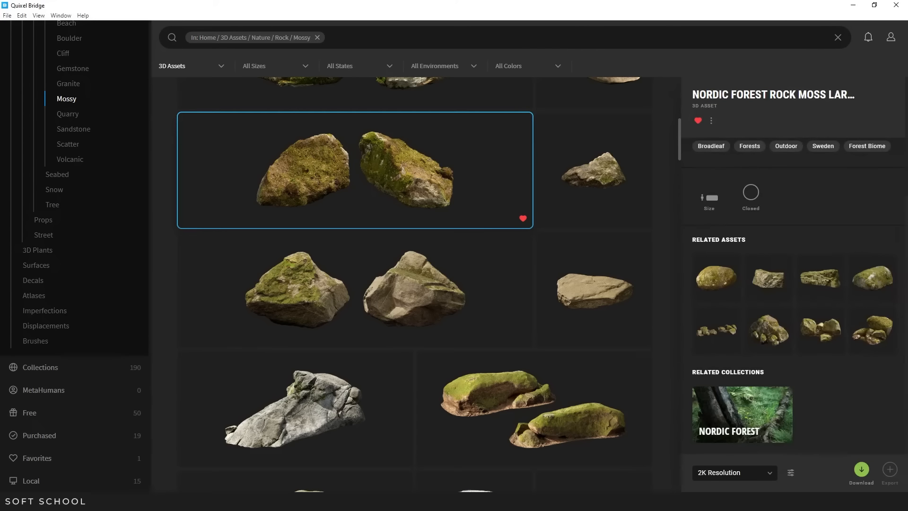
Step: Review the download settings for texture maps, unique maps per LOD, the Megascans model format and LODs
{"action": "left_click", "coordinate": [792, 475]}
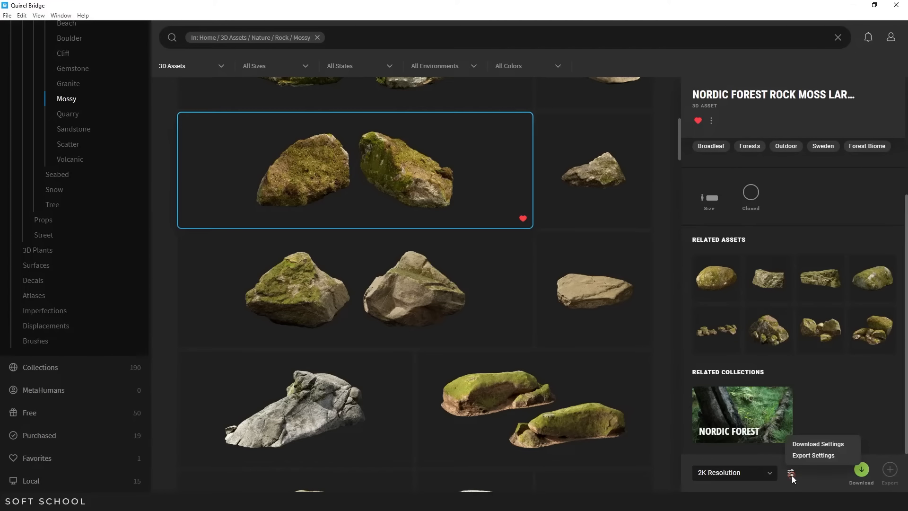
{"action": "left_click", "coordinate": [805, 443]}
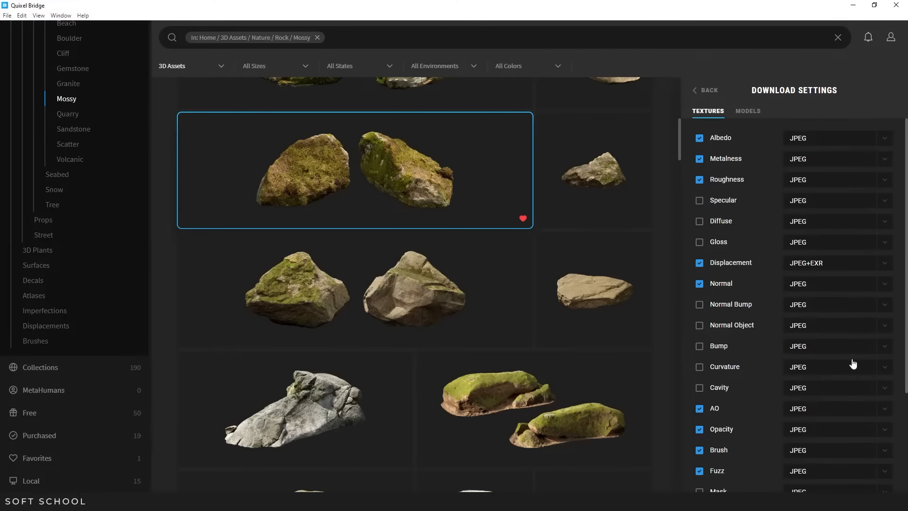
{"action": "scroll", "coordinate": [853, 363], "scroll_direction": "down", "scroll_amount": 3}
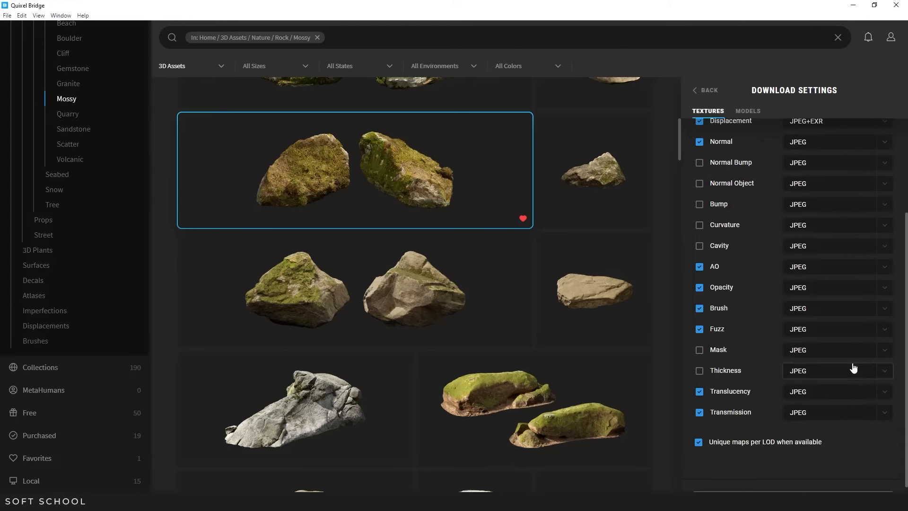
{"action": "left_click", "coordinate": [699, 442]}
{"action": "left_click", "coordinate": [699, 443]}
{"action": "left_click", "coordinate": [747, 111]}
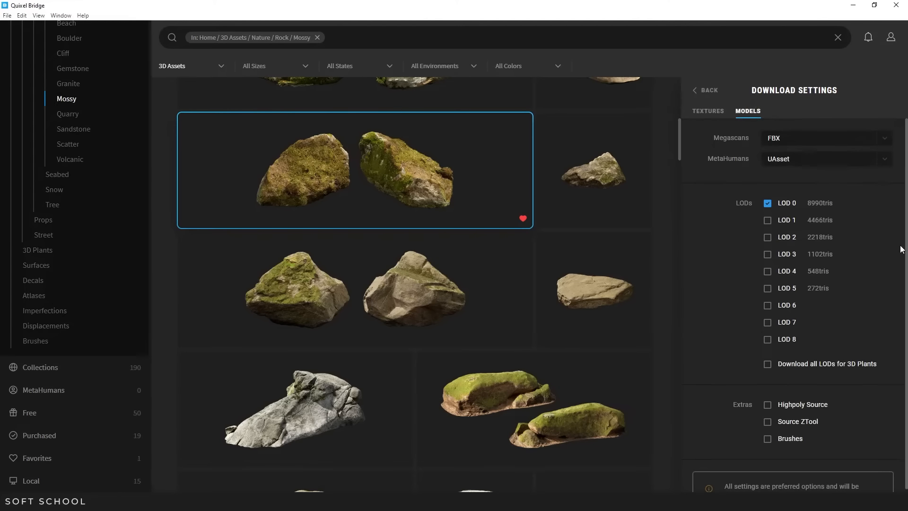
{"action": "left_click", "coordinate": [885, 138]}
{"action": "left_click", "coordinate": [885, 138]}
{"action": "left_click", "coordinate": [705, 90]}
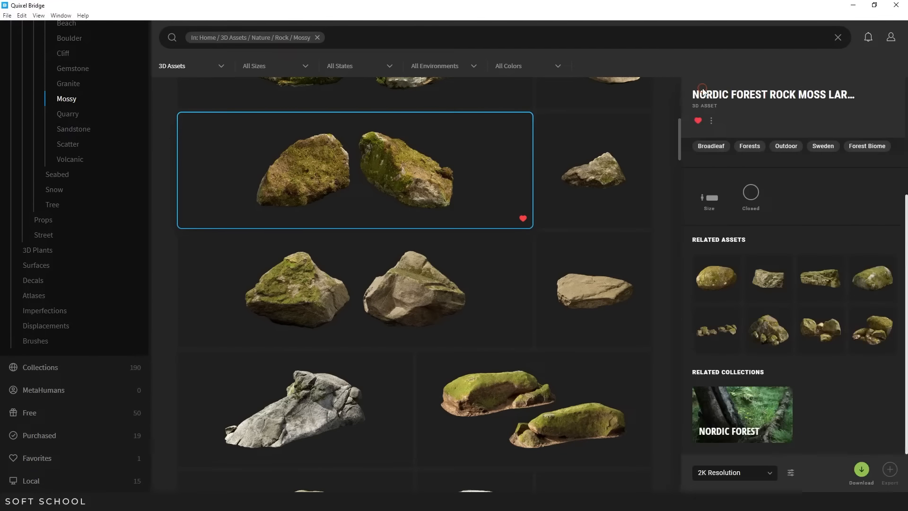
Step: Review the export settings for the export target, textures, models and filenames
{"action": "left_click", "coordinate": [791, 473]}
{"action": "left_click", "coordinate": [807, 455]}
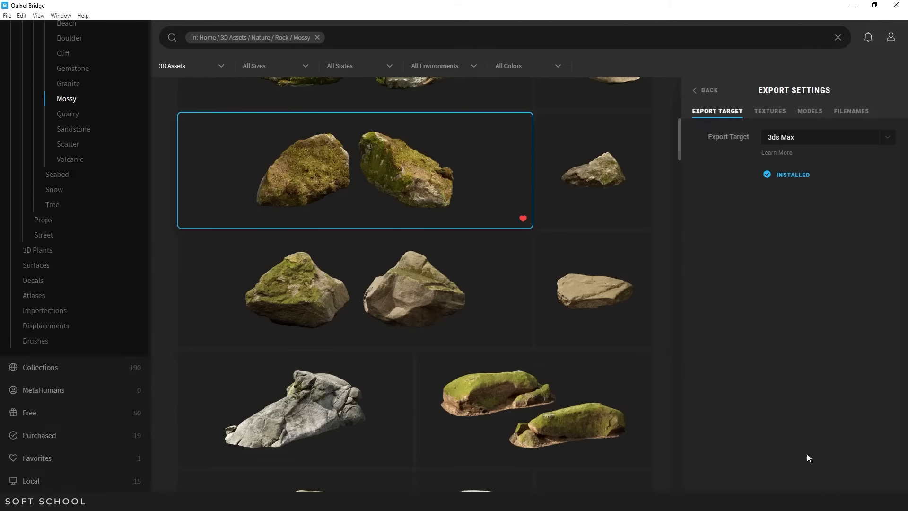
{"action": "left_click", "coordinate": [877, 138]}
{"action": "left_click", "coordinate": [877, 138]}
{"action": "left_click", "coordinate": [772, 112]}
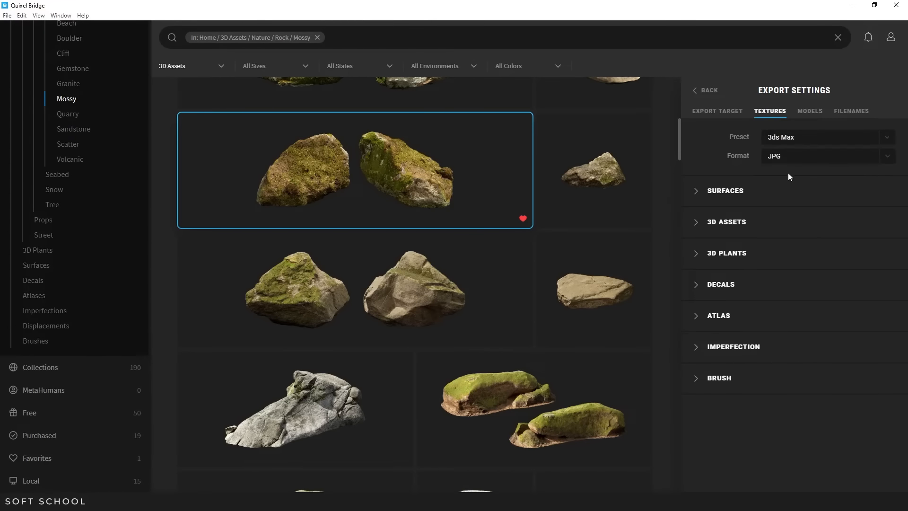
{"action": "left_click", "coordinate": [814, 117]}
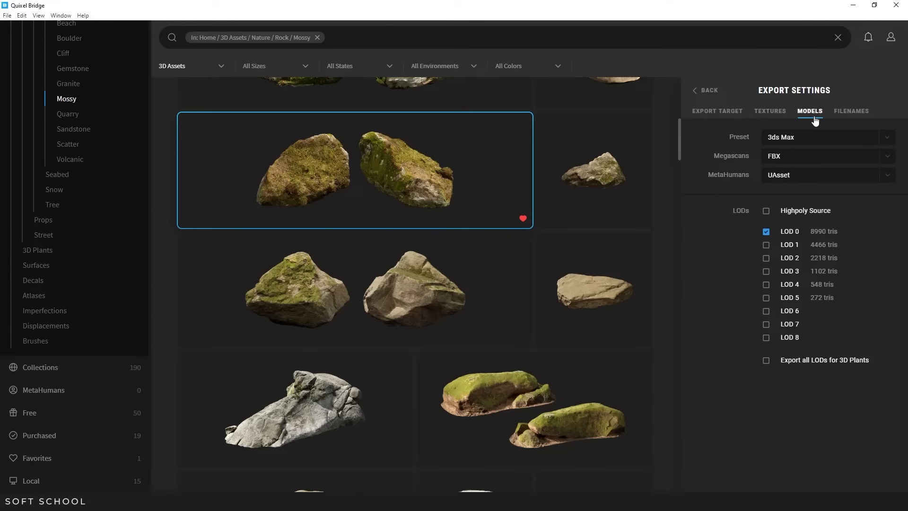
{"action": "left_click", "coordinate": [851, 115]}
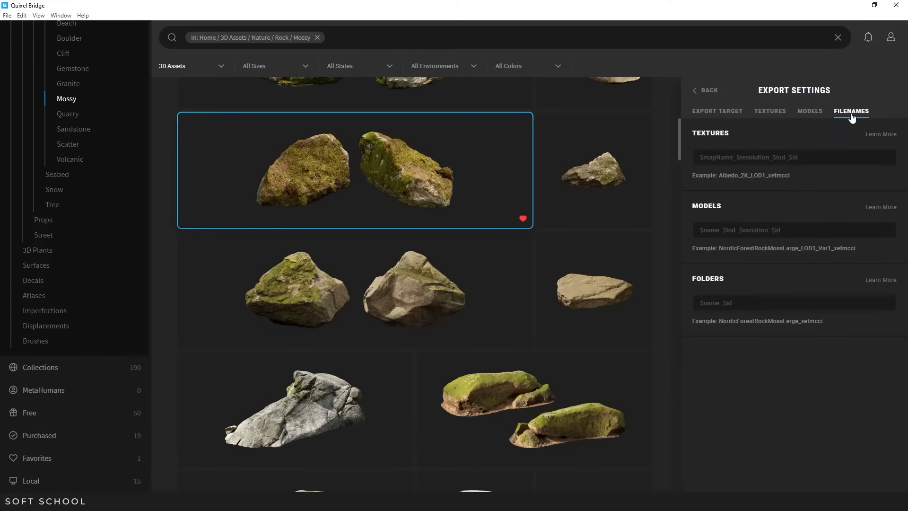
{"action": "left_click", "coordinate": [710, 90]}
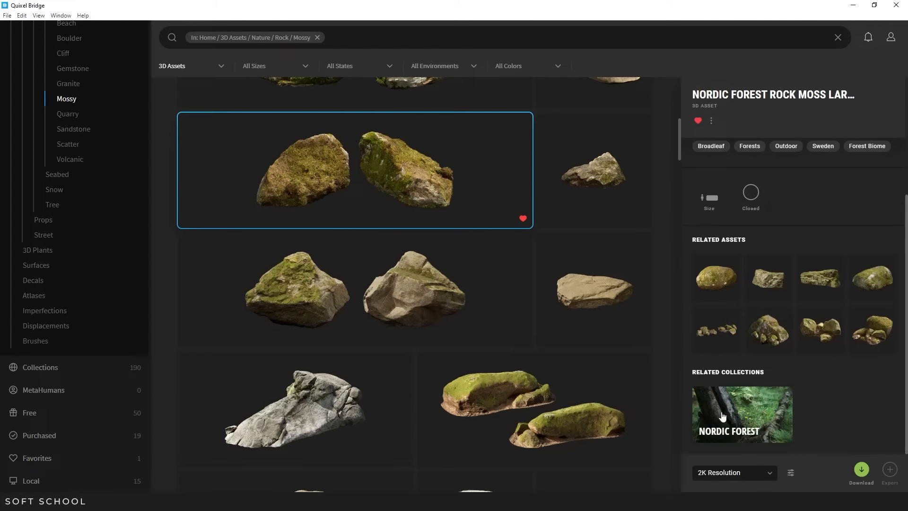
Step: Download the Nordic Forest Rock Moss Large asset from the Mossy category
{"action": "left_click", "coordinate": [436, 307]}
{"action": "left_click", "coordinate": [365, 411]}
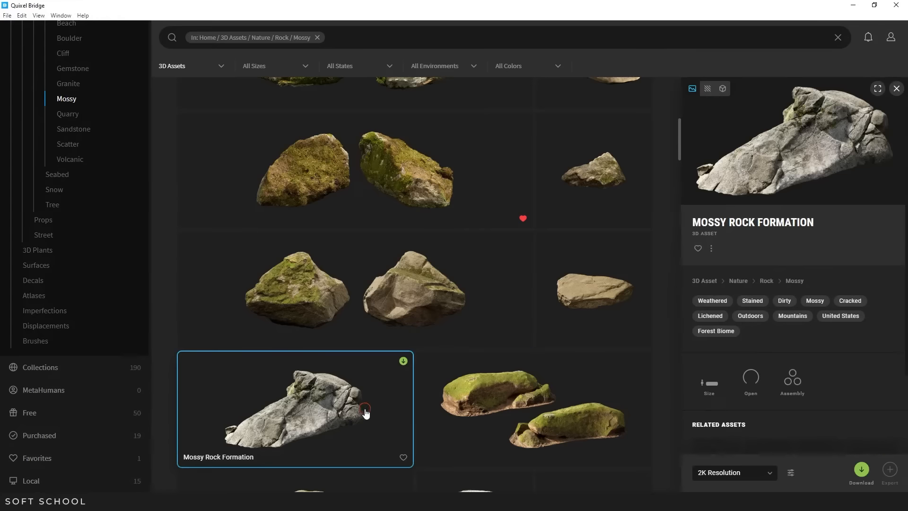
{"action": "left_click", "coordinate": [388, 195]}
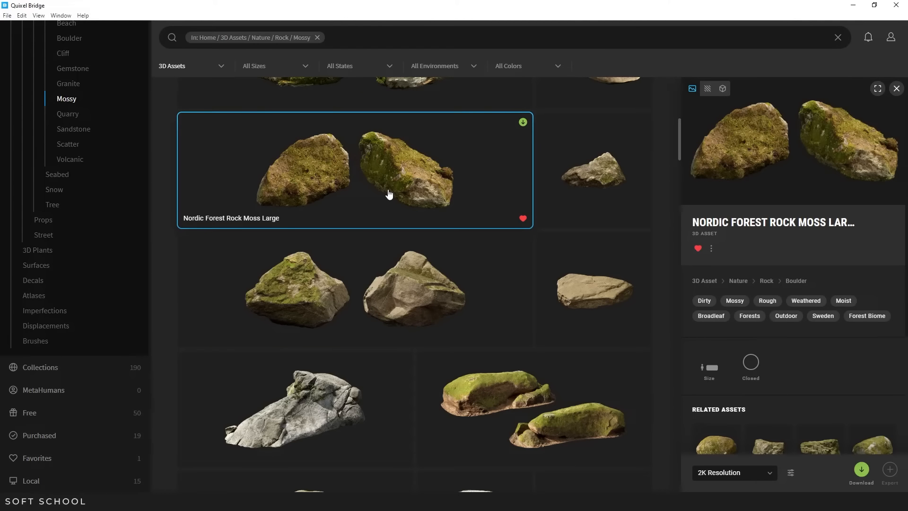
{"action": "left_click", "coordinate": [523, 123]}
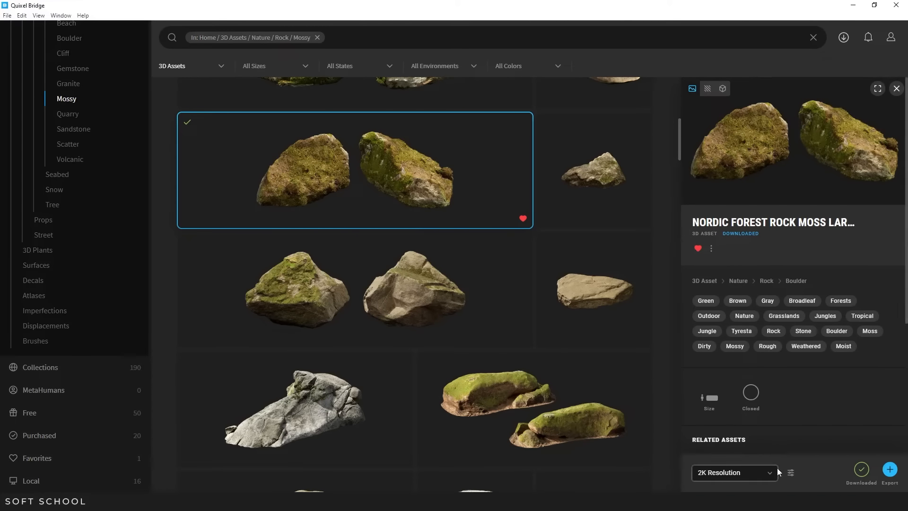
Step: Open the export settings with the downloaded Nordic Forest Rock Moss Large asset still selected
{"action": "left_click", "coordinate": [791, 473]}
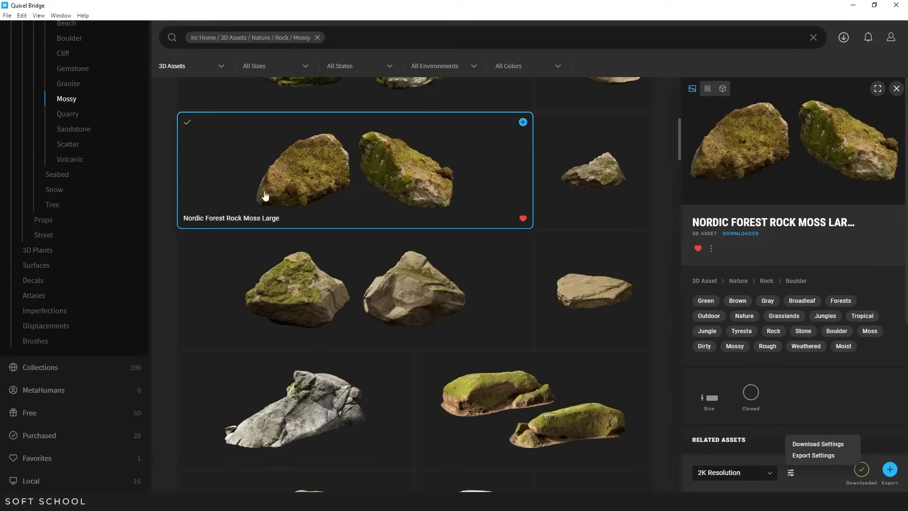
{"action": "left_click", "coordinate": [21, 15]}
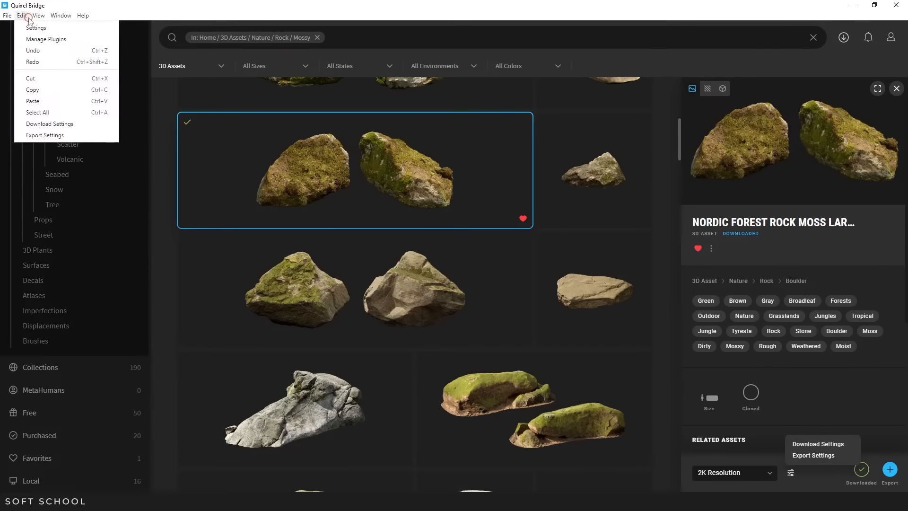
{"action": "left_click", "coordinate": [50, 138]}
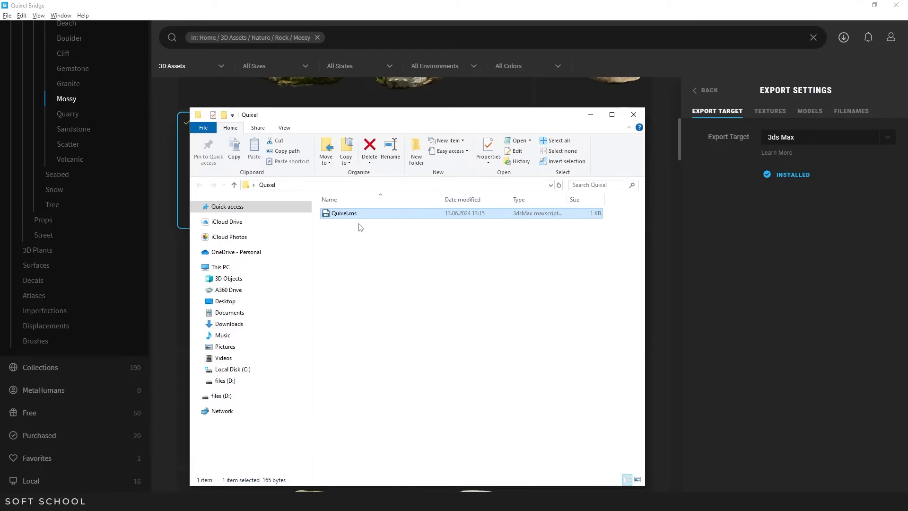
Step: In File Explorer, browse from Local Disk (C:) through Users to the personal user folder and select AppData
{"action": "left_click", "coordinate": [234, 267]}
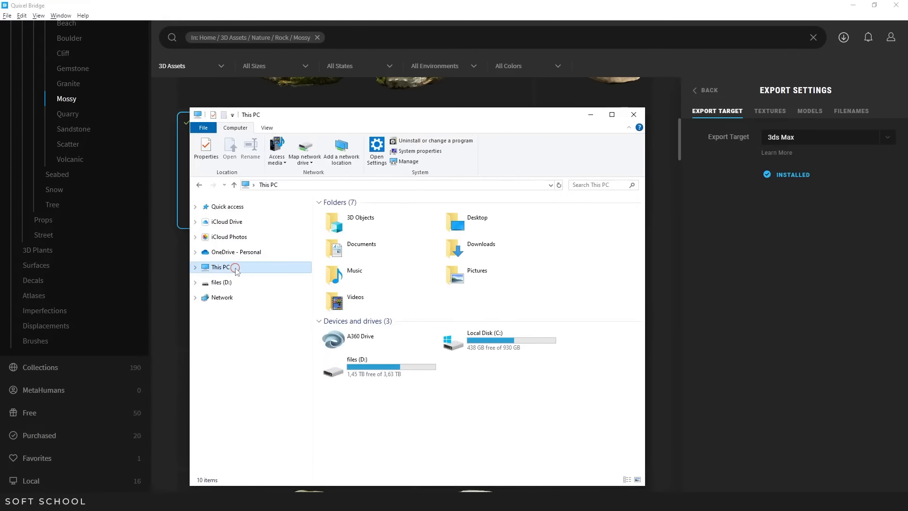
{"action": "double_click", "coordinate": [477, 344]}
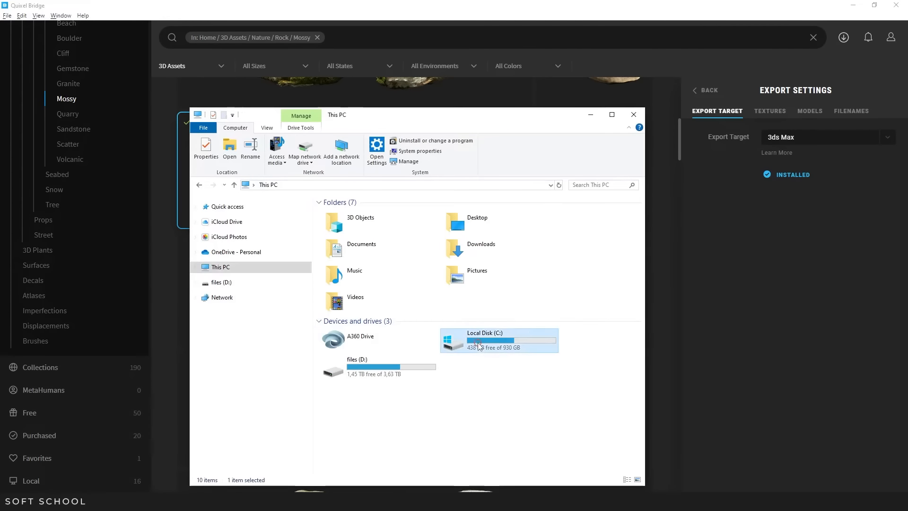
{"action": "double_click", "coordinate": [348, 362]}
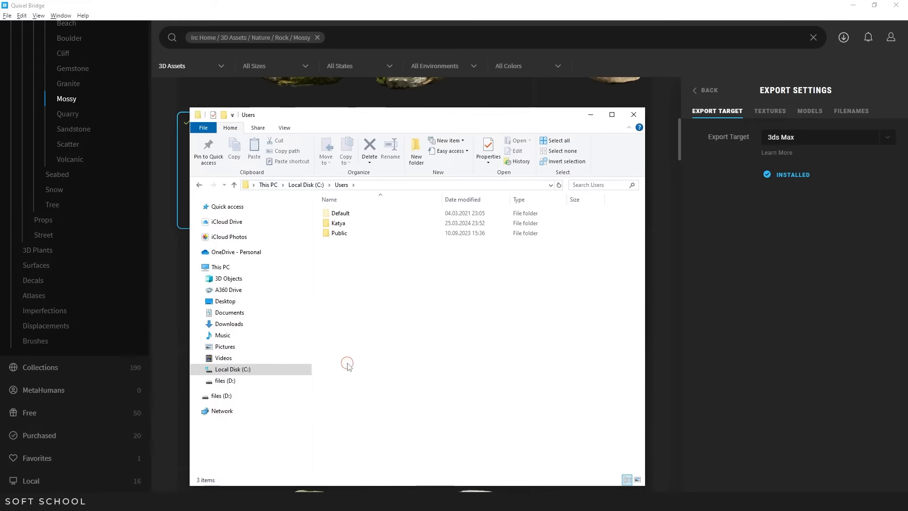
{"action": "double_click", "coordinate": [340, 224]}
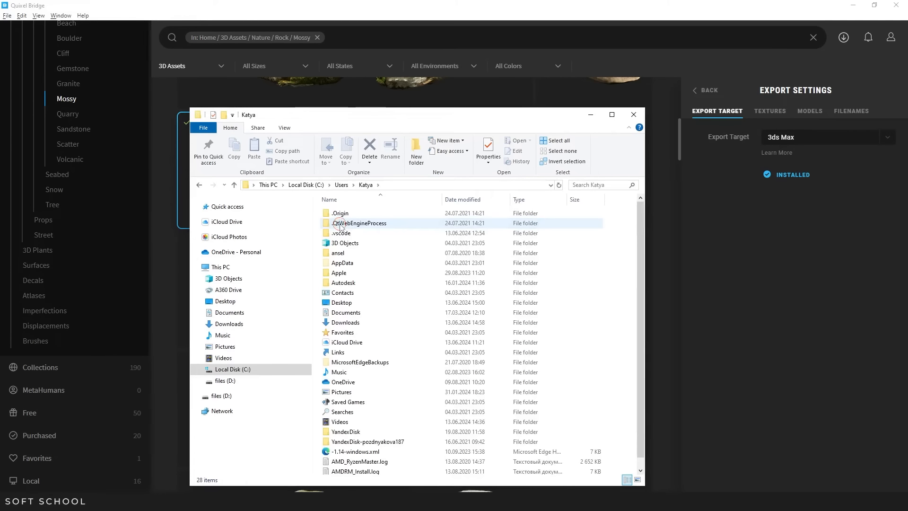
{"action": "left_click", "coordinate": [350, 265]}
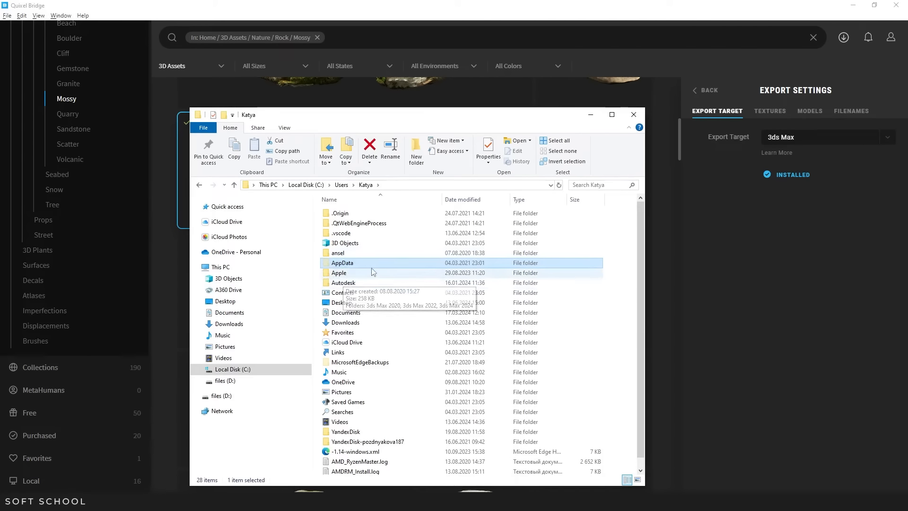
Step: Check the hidden files and folders setting in Folder Options, then close the dialog without changes
{"action": "left_click", "coordinate": [284, 128]}
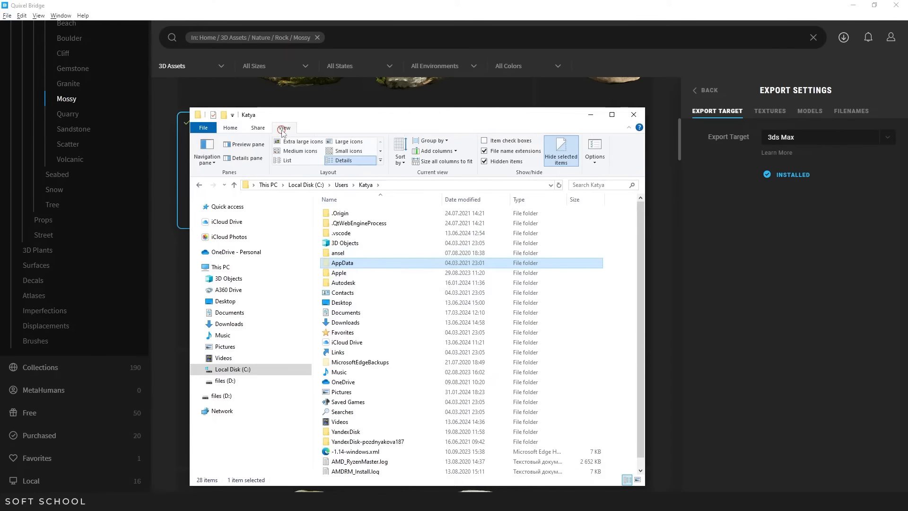
{"action": "left_click", "coordinate": [595, 162]}
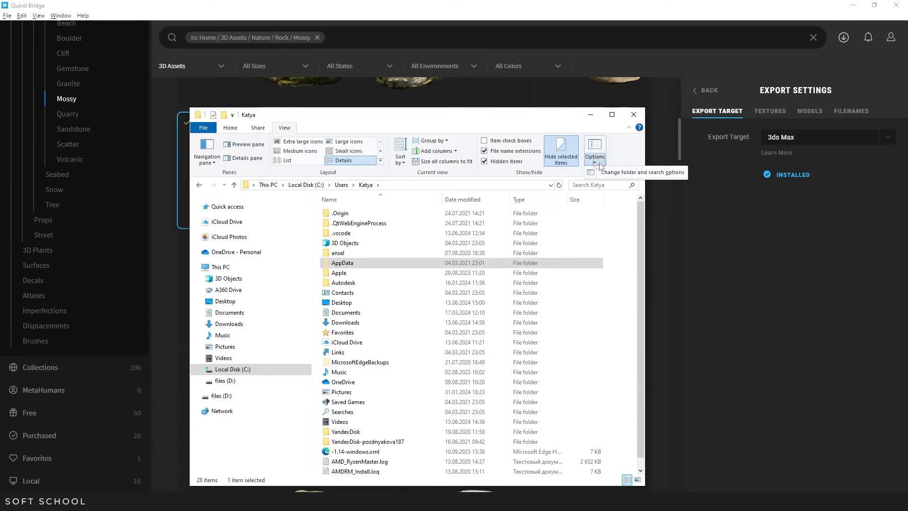
{"action": "left_click", "coordinate": [639, 172]}
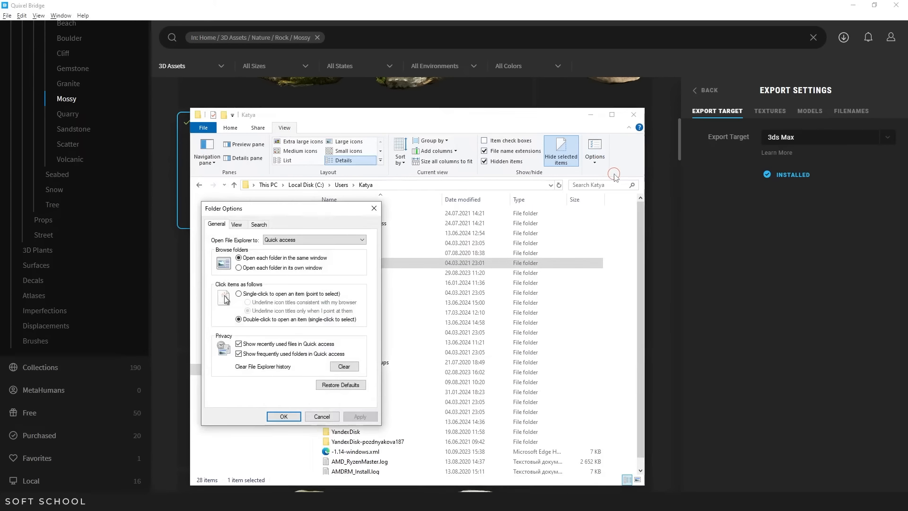
{"action": "left_click", "coordinate": [236, 224]}
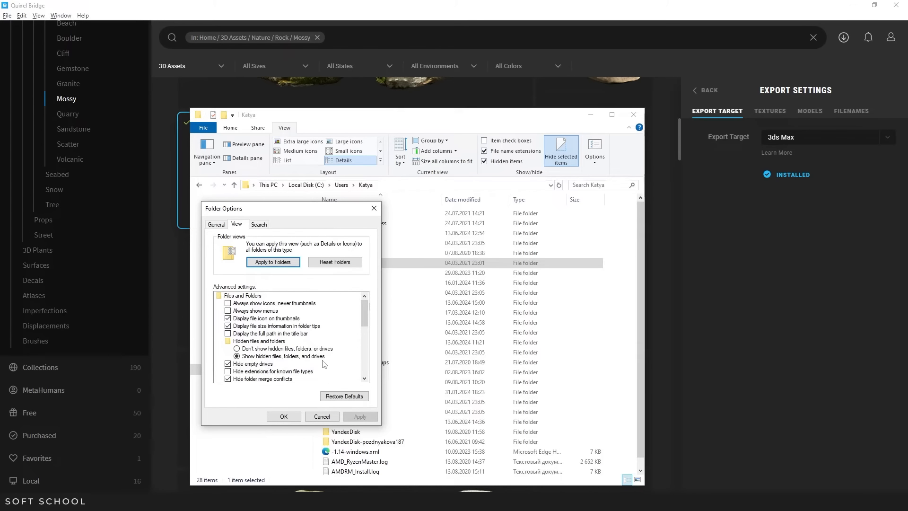
{"action": "left_click", "coordinate": [322, 417]}
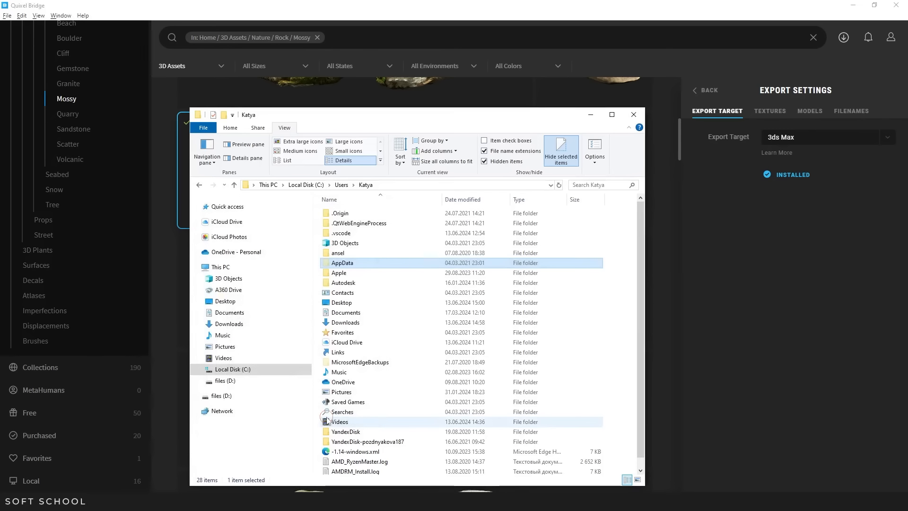
Step: Browse from AppData through Local, Autodesk and 3dsMax to the 2024 - 64bit folder
{"action": "double_click", "coordinate": [348, 263]}
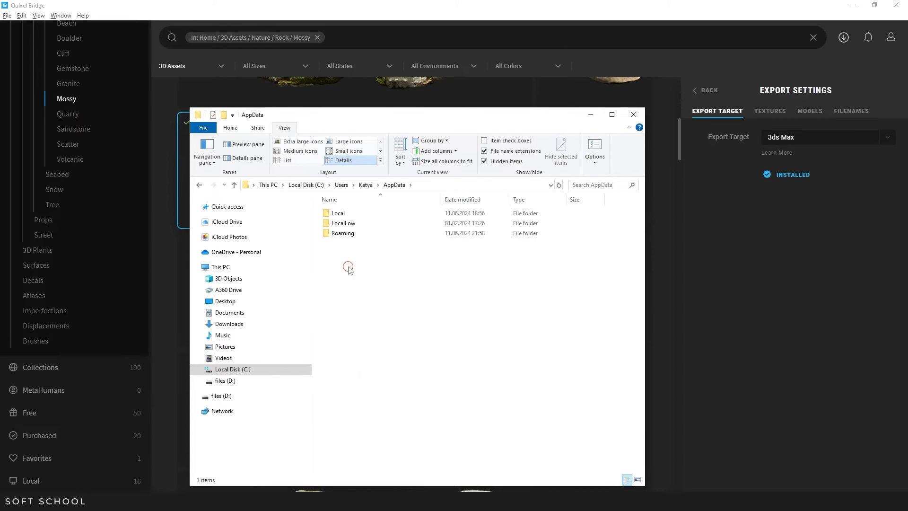
{"action": "left_click", "coordinate": [341, 215]}
{"action": "double_click", "coordinate": [341, 214]}
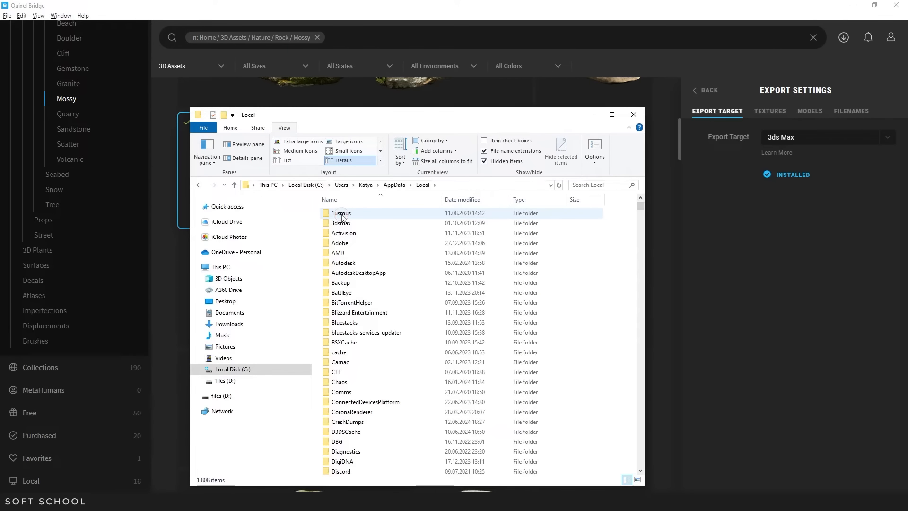
{"action": "left_click", "coordinate": [347, 265]}
{"action": "double_click", "coordinate": [349, 265]}
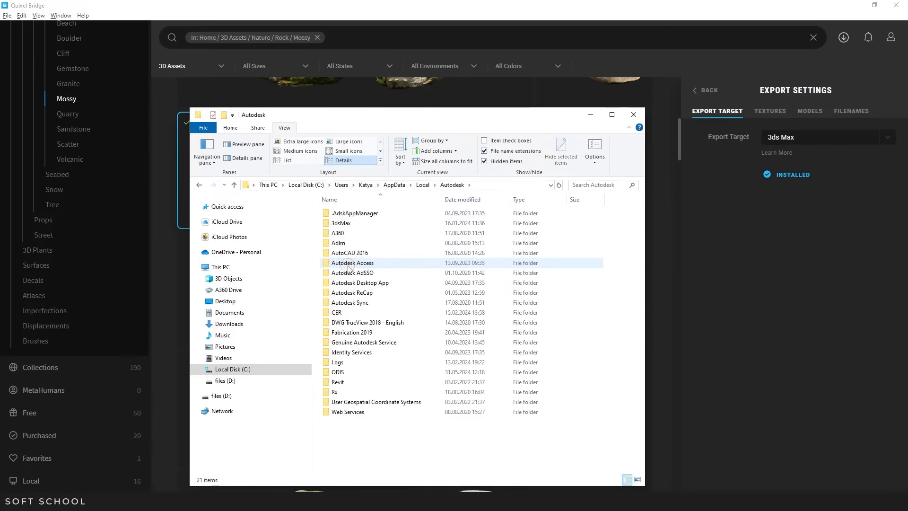
{"action": "double_click", "coordinate": [344, 224]}
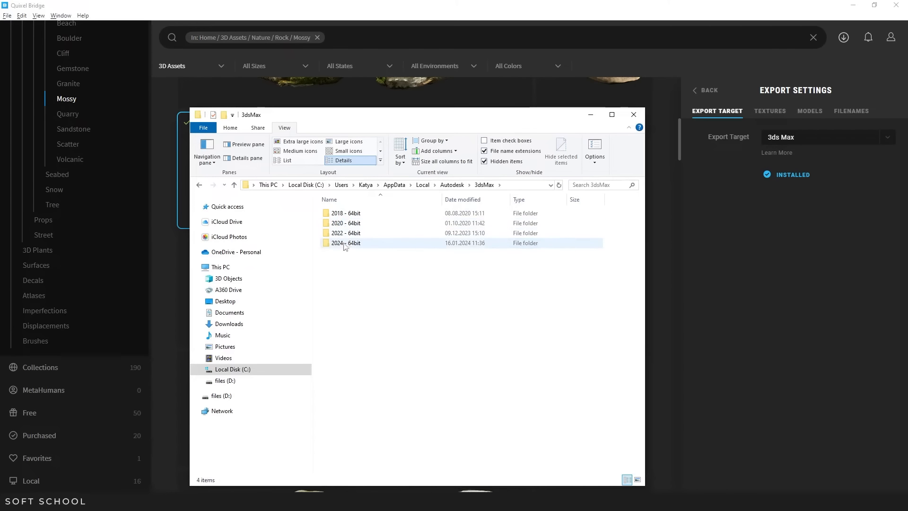
{"action": "left_click", "coordinate": [349, 244]}
{"action": "double_click", "coordinate": [349, 244]}
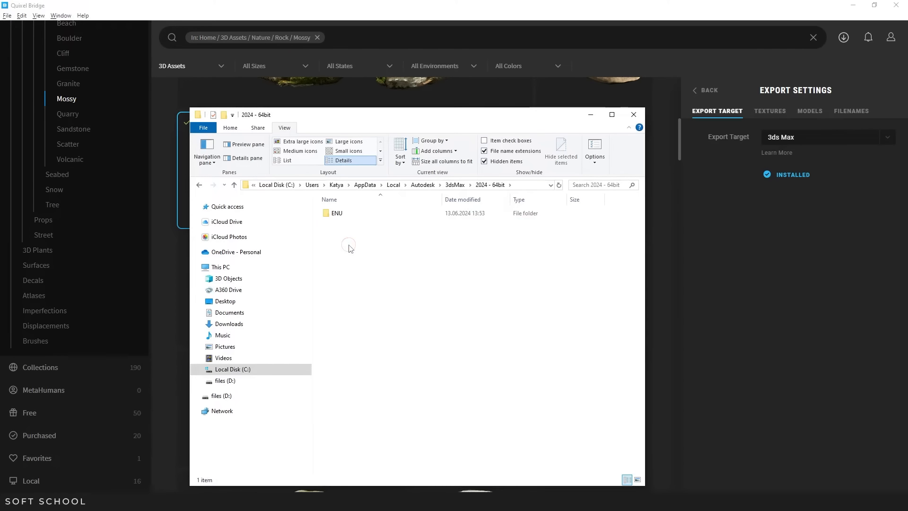
Step: Open ENU > scripts > startup and copy the Quixel.ms script into that folder
{"action": "double_click", "coordinate": [342, 216]}
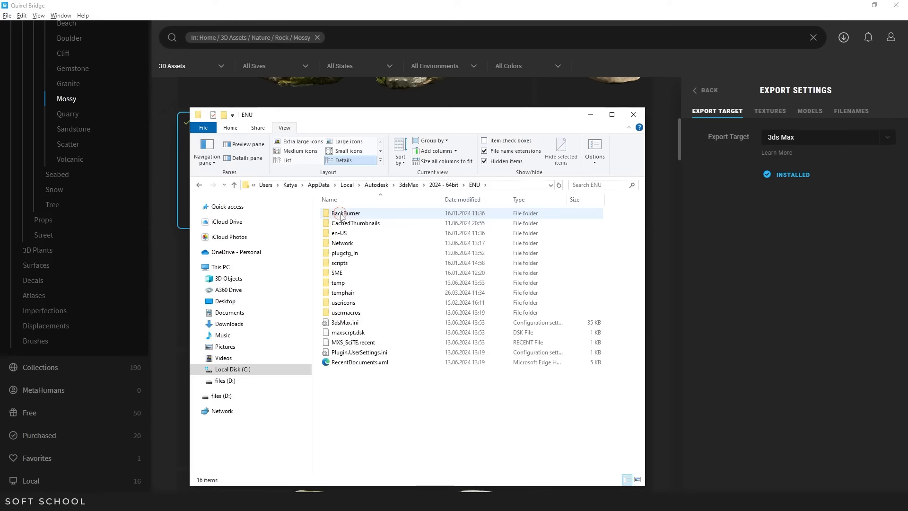
{"action": "double_click", "coordinate": [350, 265]}
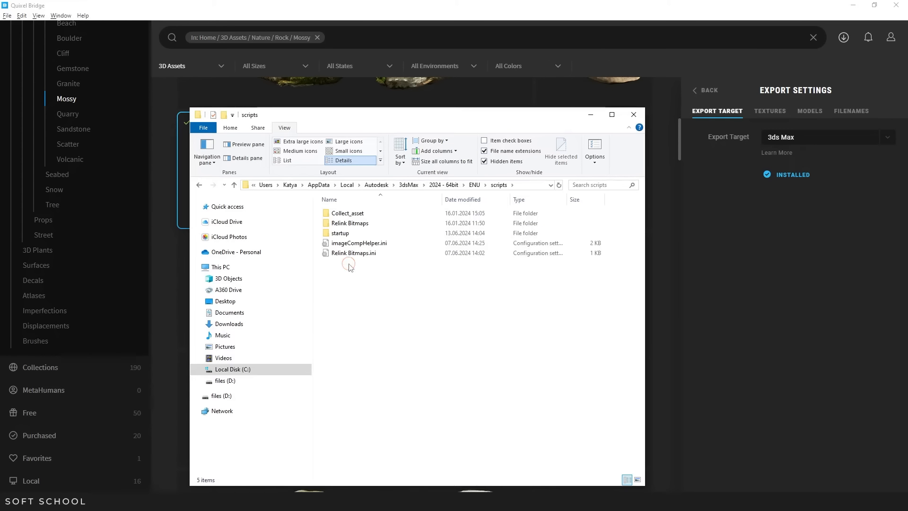
{"action": "double_click", "coordinate": [345, 237]}
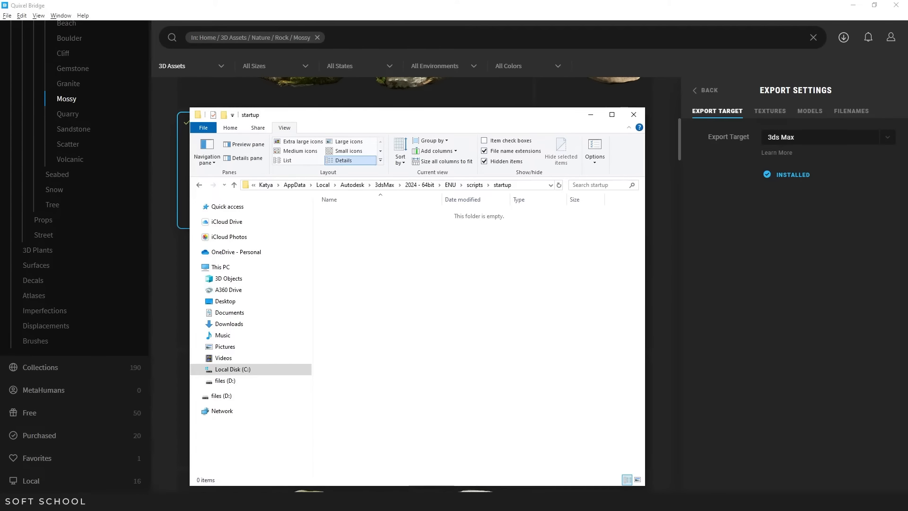
{"action": "right_click_drag", "start_coordinate": [0, 303], "coordinate": [444, 284]}
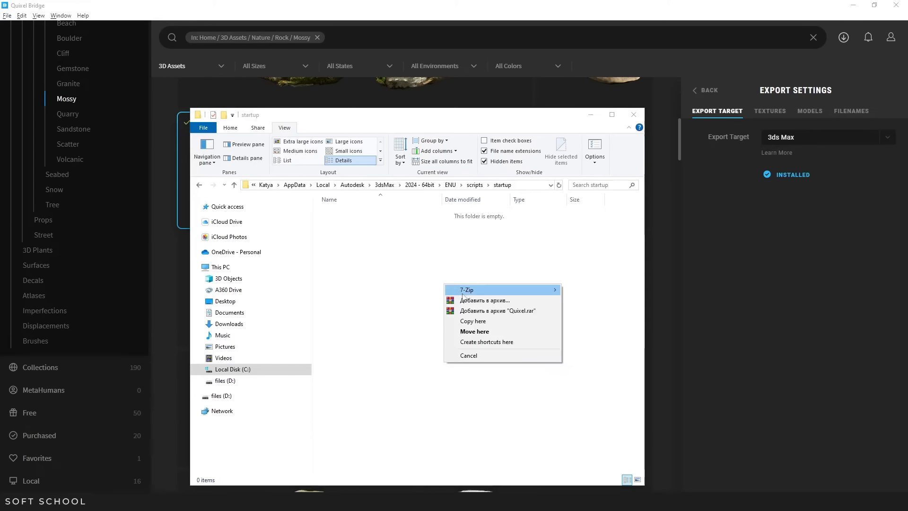
{"action": "left_click", "coordinate": [476, 323]}
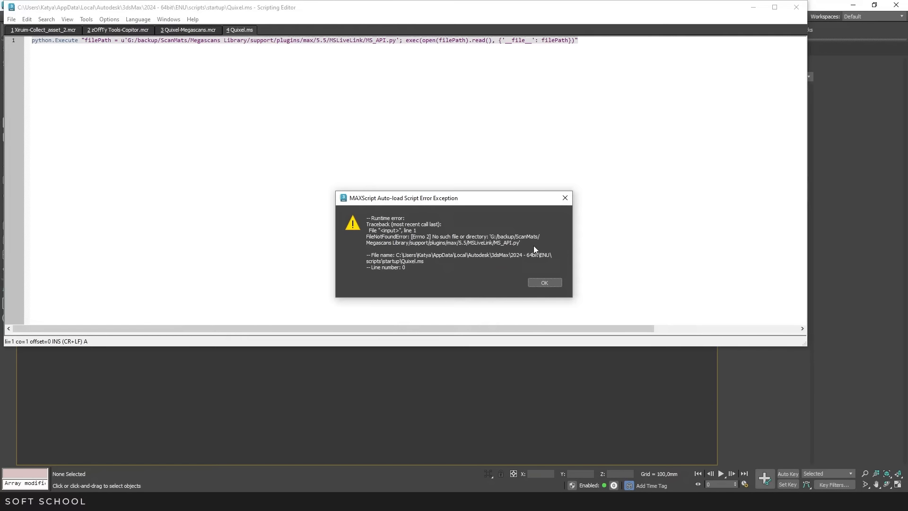
Step: In 3ds Max, dismiss the auto-load script error and check the library path in Quixel.ms
{"action": "left_click", "coordinate": [543, 283]}
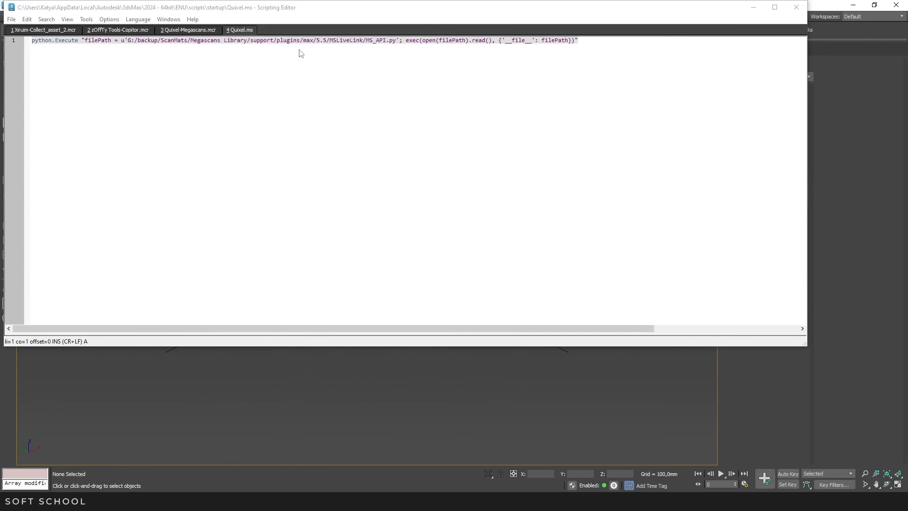
{"action": "left_click_drag", "start_coordinate": [251, 41], "coordinate": [290, 45]}
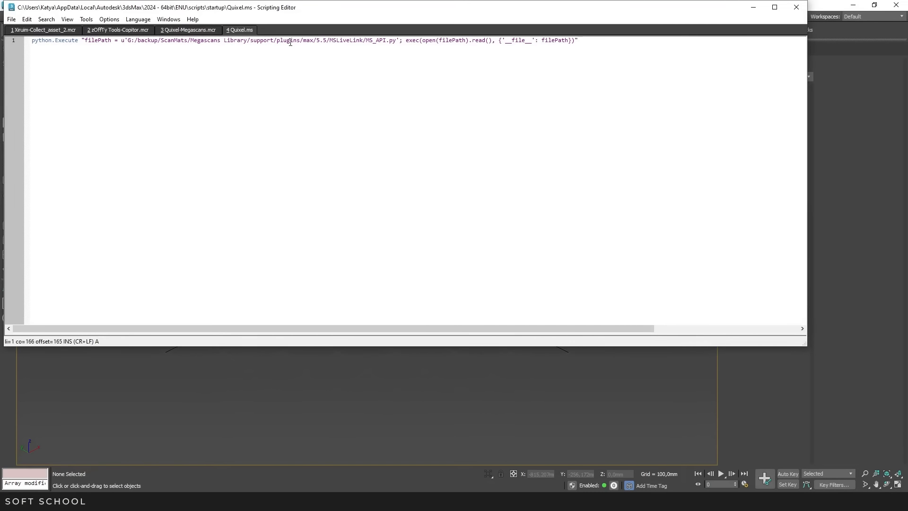
Step: Switch to File Explorer and look for the support folder in Documents > Megascans Library
{"action": "left_click", "coordinate": [246, 501]}
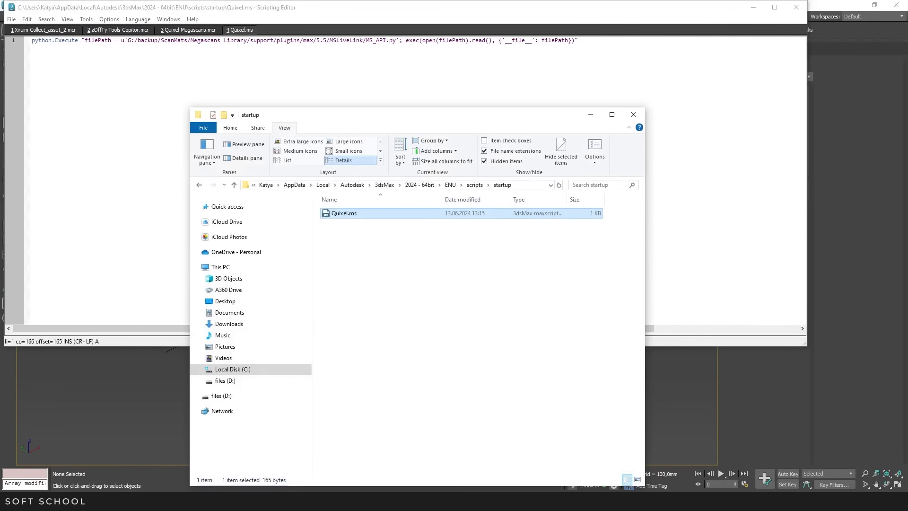
{"action": "left_click", "coordinate": [230, 267]}
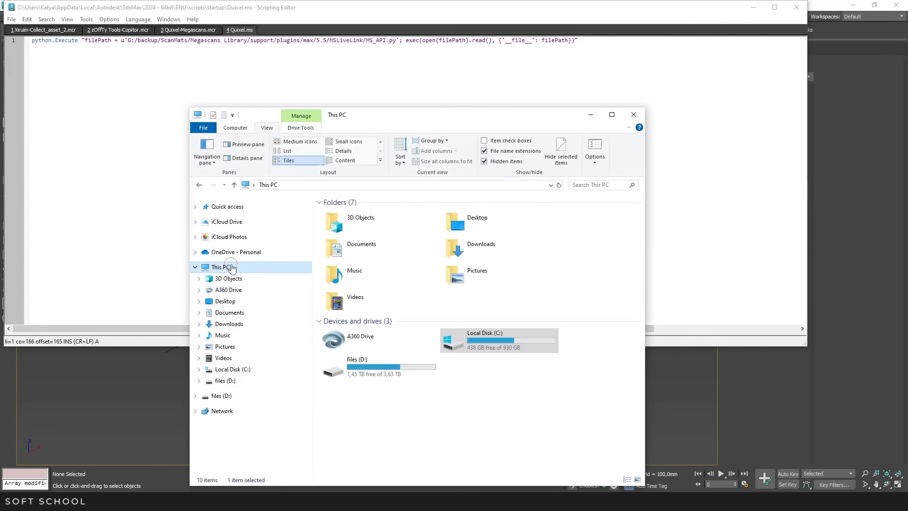
{"action": "double_click", "coordinate": [364, 248]}
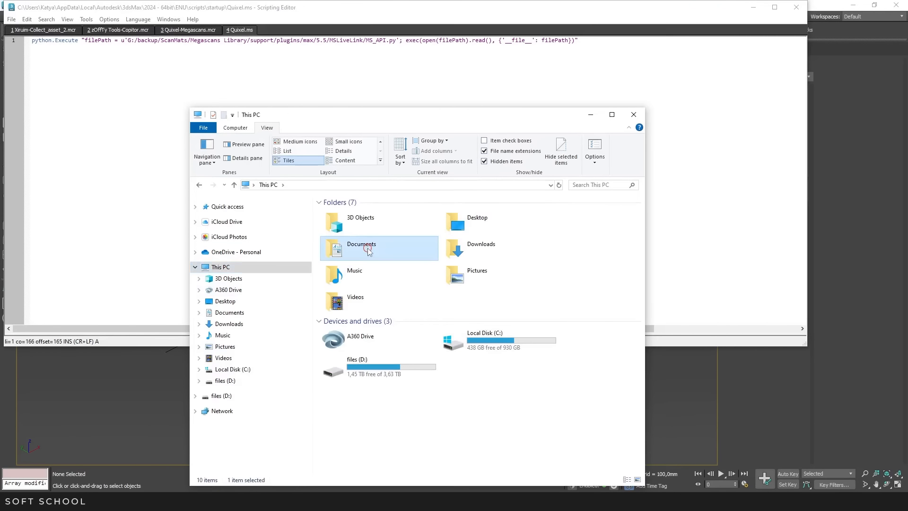
{"action": "double_click", "coordinate": [360, 372]}
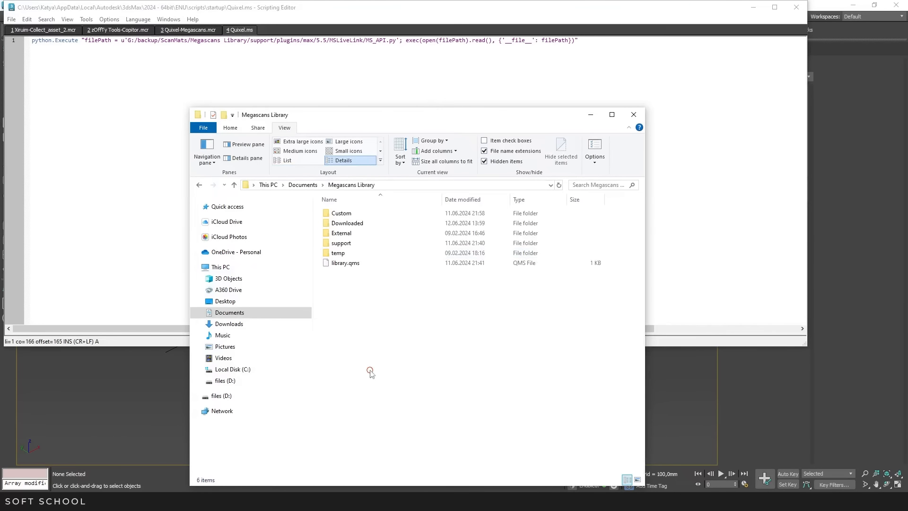
{"action": "left_click", "coordinate": [343, 245]}
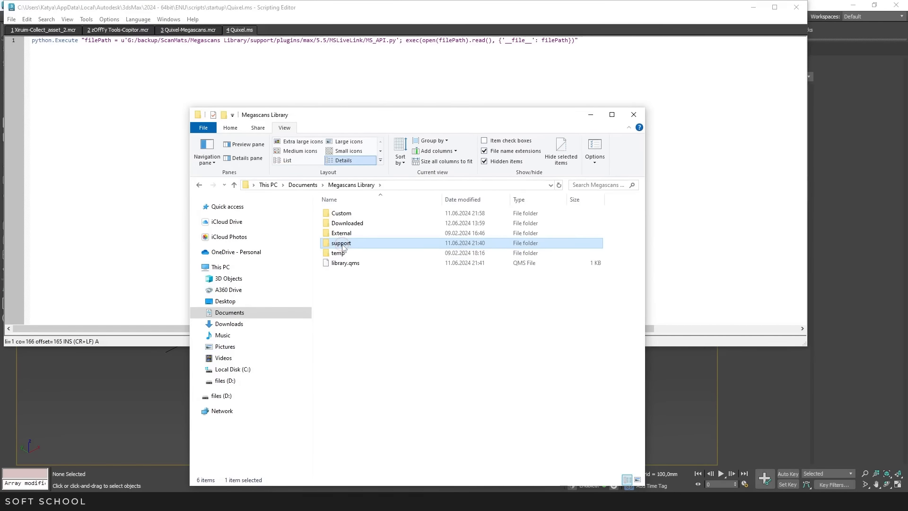
Step: Open the Megascans Downloads folder on the D: drive and select its support folder
{"action": "left_click", "coordinate": [232, 270]}
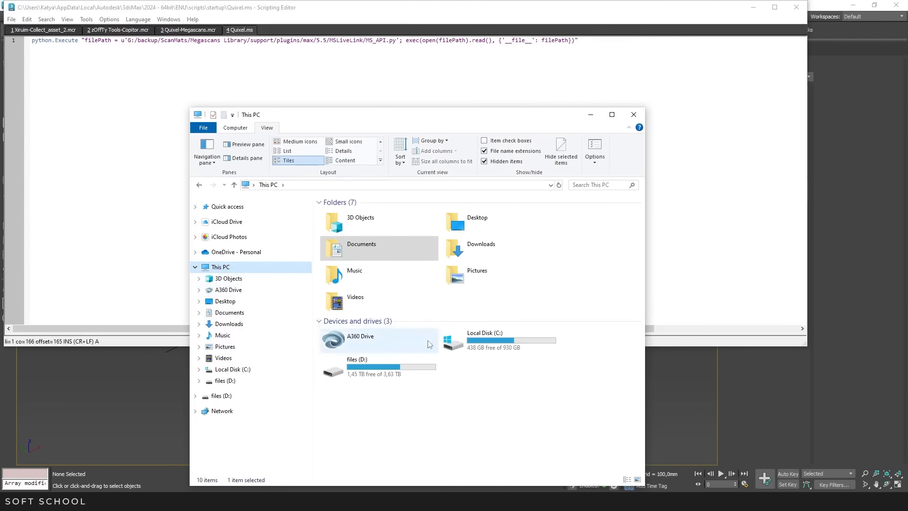
{"action": "double_click", "coordinate": [374, 365]}
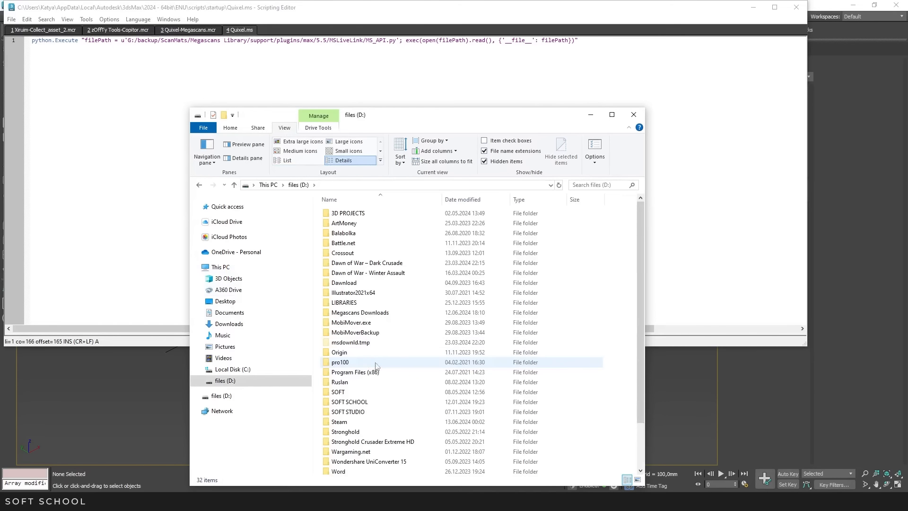
{"action": "double_click", "coordinate": [358, 313]}
{"action": "left_click", "coordinate": [342, 224]}
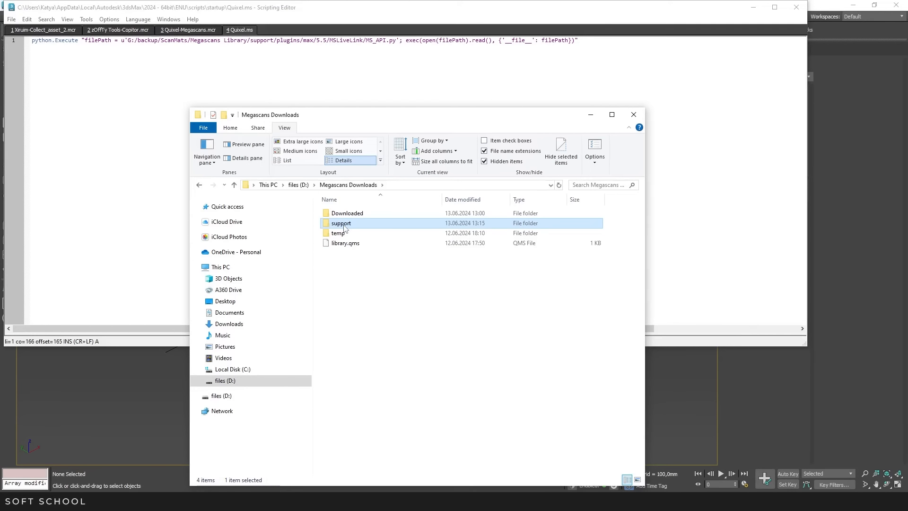
{"action": "left_click", "coordinate": [238, 266]}
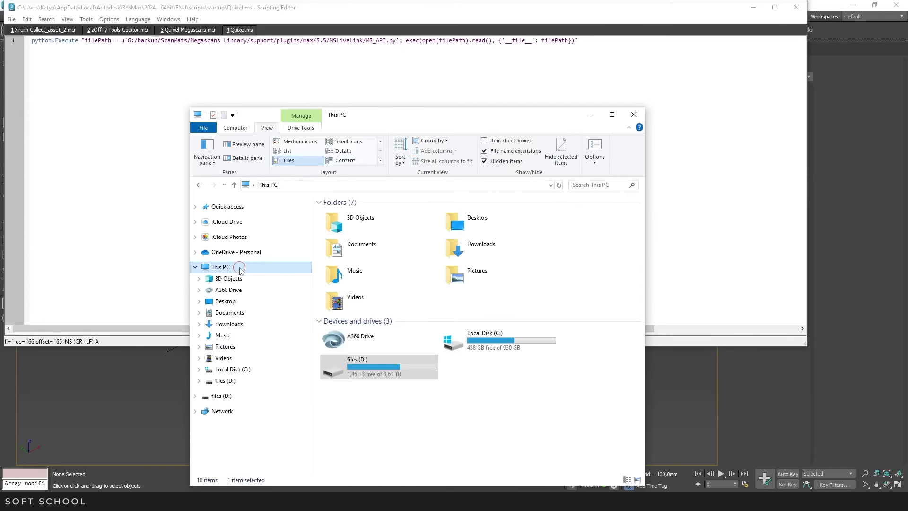
{"action": "left_click", "coordinate": [611, 186]}
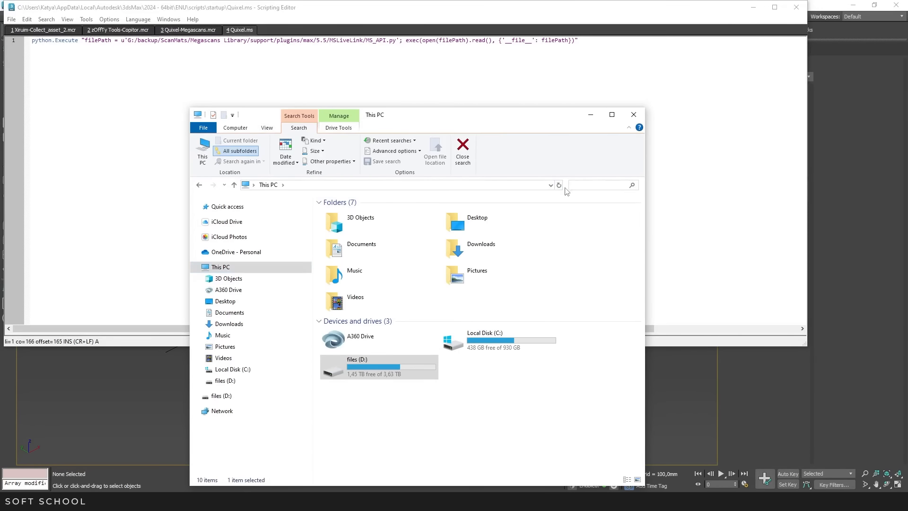
{"action": "left_click", "coordinate": [199, 185]}
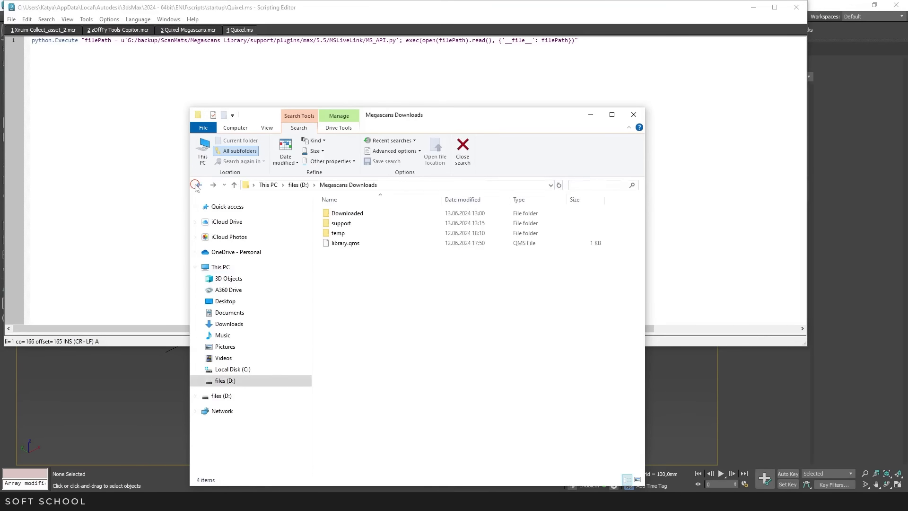
Step: Copy the path of the Megascans Downloads folder that contains the support folder
{"action": "left_click", "coordinate": [357, 224]}
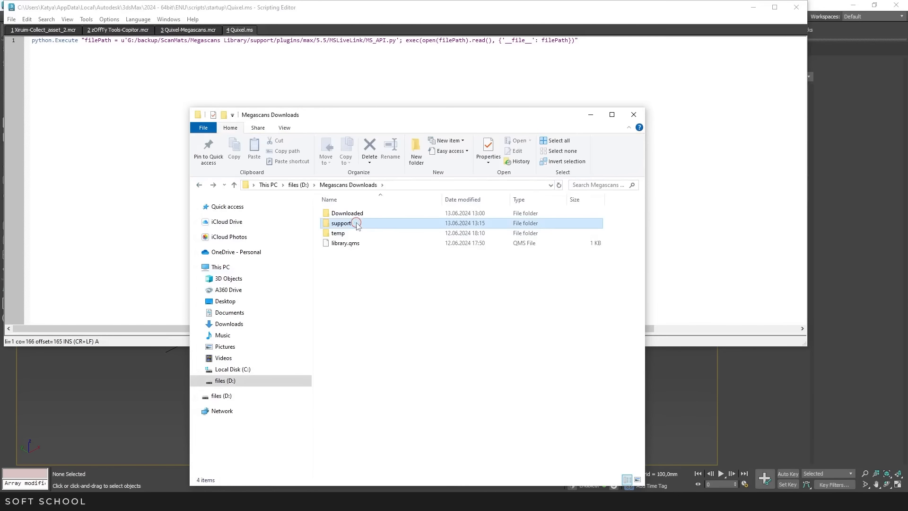
{"action": "left_click", "coordinate": [400, 185]}
{"action": "key", "text": "ctrl+c"}
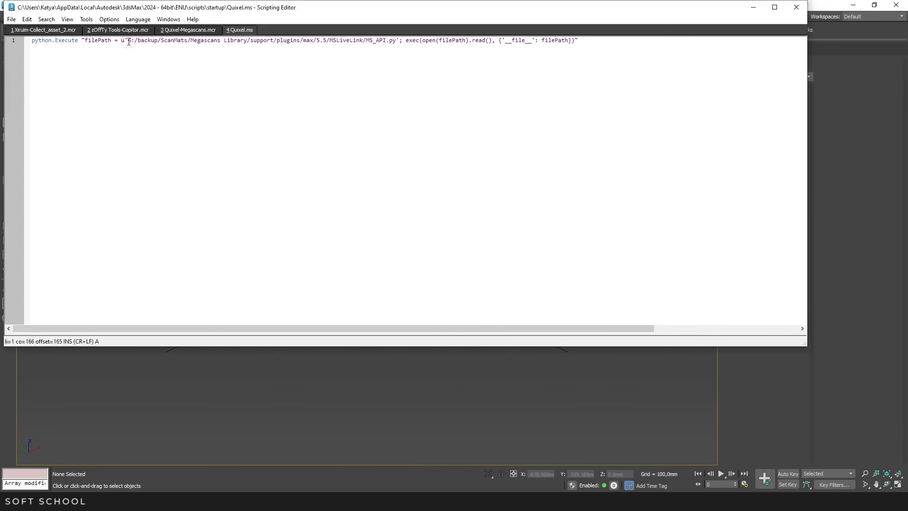
Step: In the Quixel.ms script, replace the path portion before "support" with "D:/Megascans Downloads/", using forward slashes
{"action": "left_click_drag", "start_coordinate": [127, 42], "coordinate": [251, 44]}
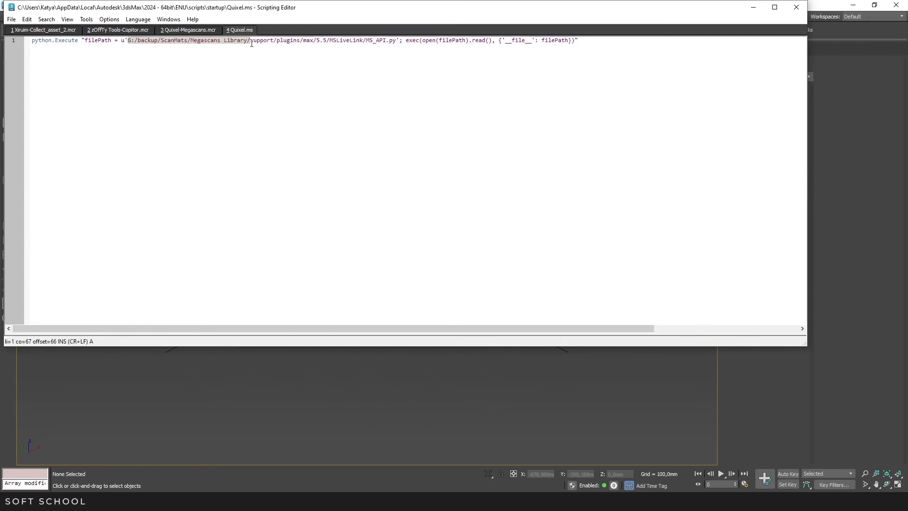
{"action": "key", "text": "ctrl+v"}
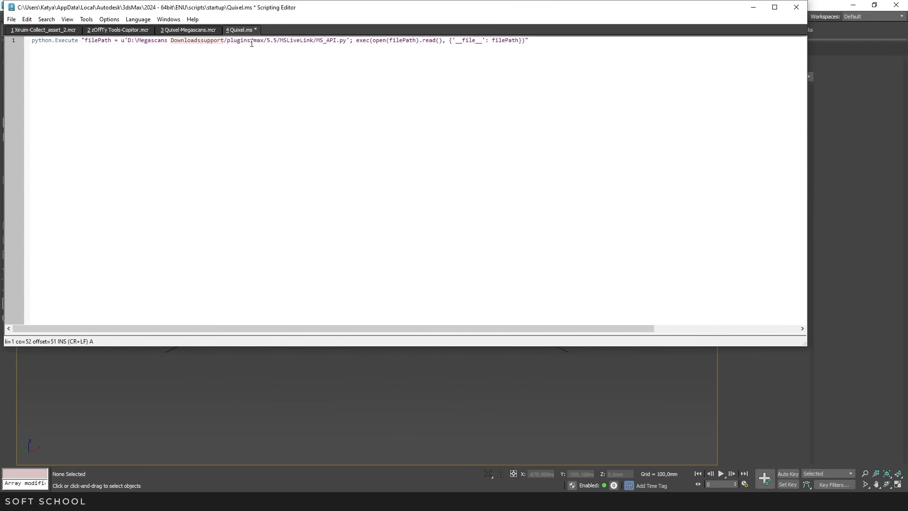
{"action": "type", "text": "/"}
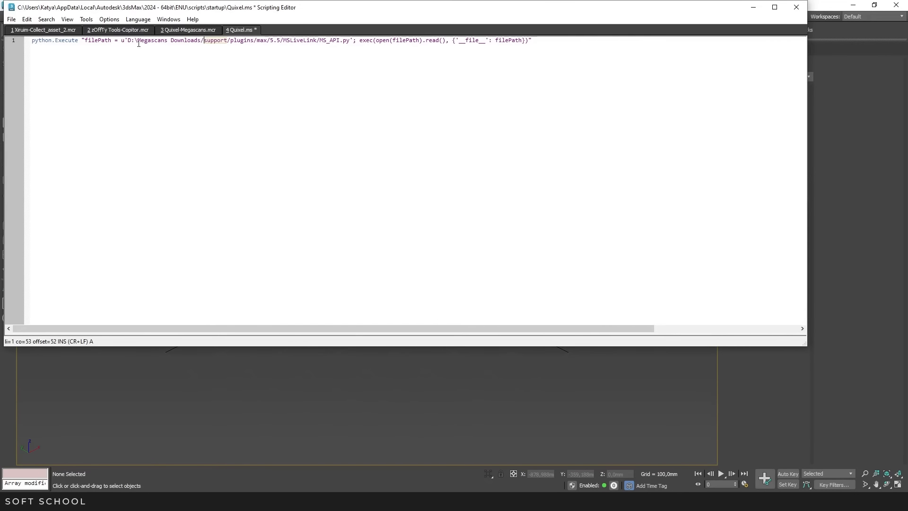
{"action": "left_click", "coordinate": [134, 44]}
{"action": "key", "text": "Delete"}
{"action": "type", "text": "/"}
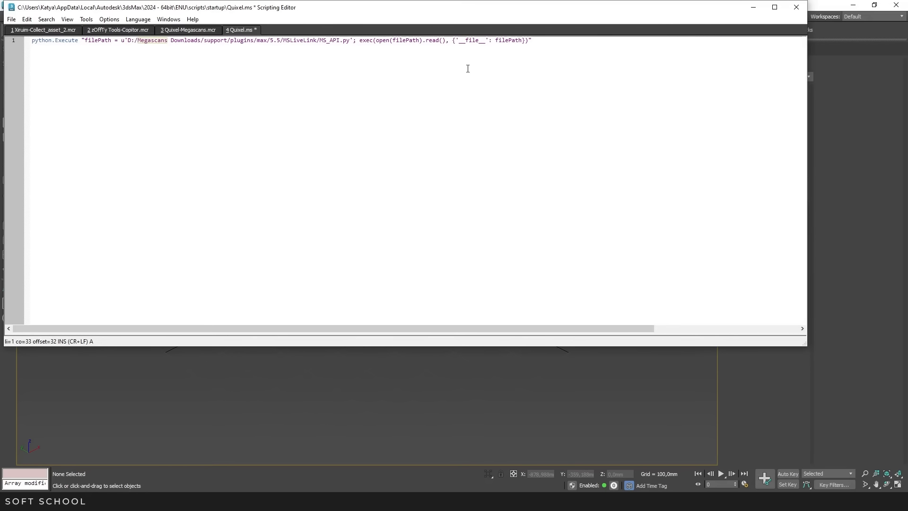
Step: Add a new line after the script, then close the Scripting Editor and 3ds Max, saving the changes to Quixel.ms
{"action": "left_click", "coordinate": [545, 45]}
{"action": "key", "text": "Return"}
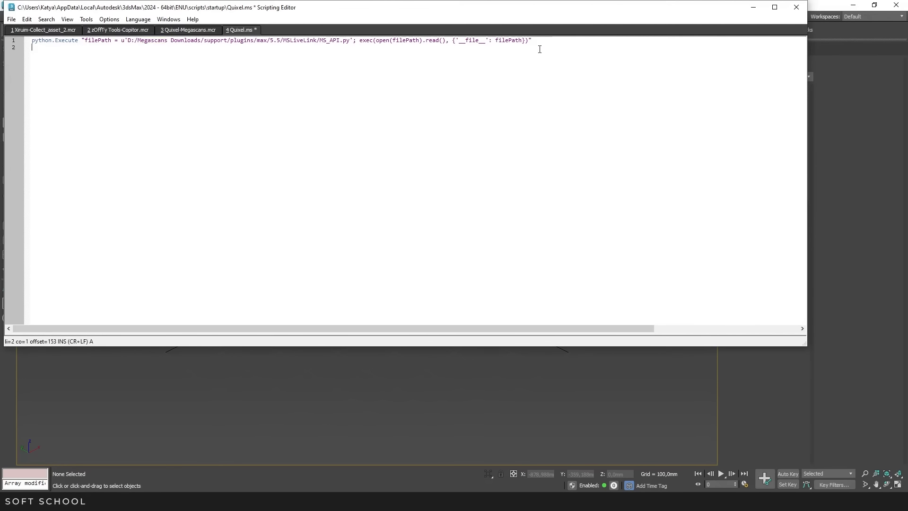
{"action": "left_click", "coordinate": [797, 7]}
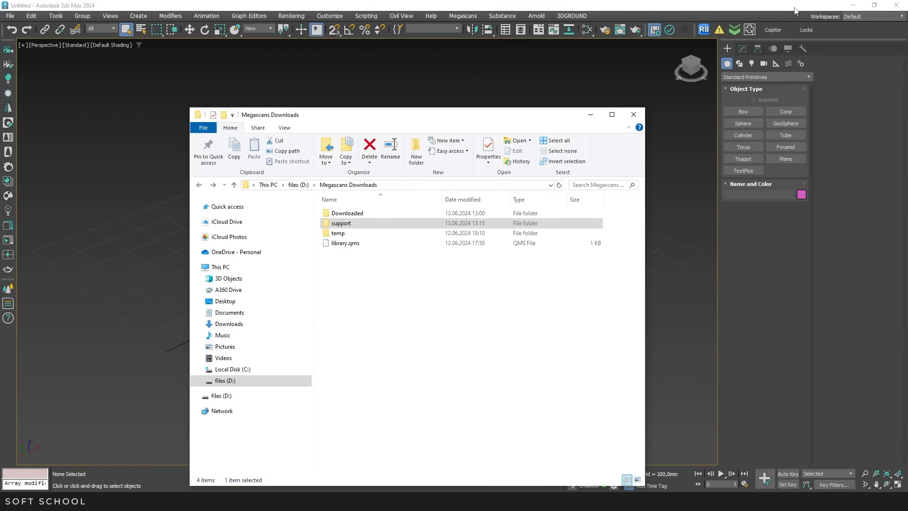
{"action": "left_click", "coordinate": [795, 8]}
{"action": "left_click", "coordinate": [896, 5]}
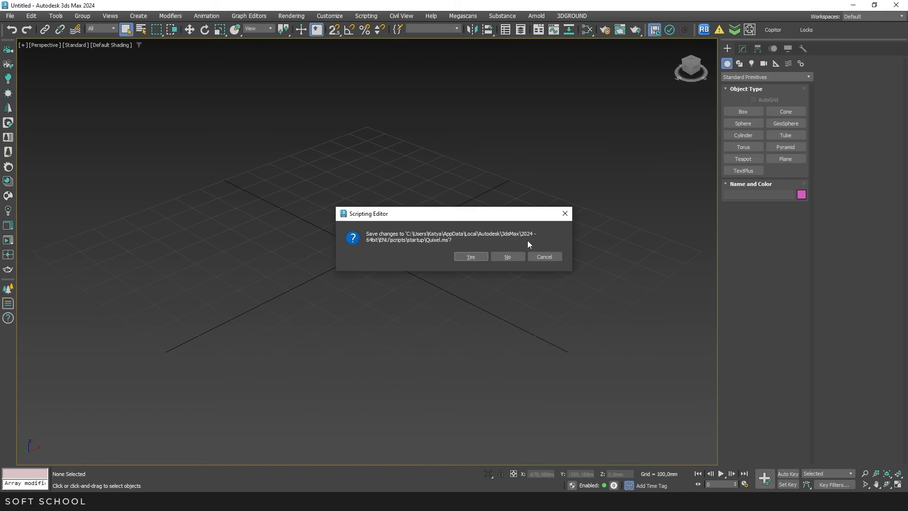
{"action": "left_click", "coordinate": [470, 257]}
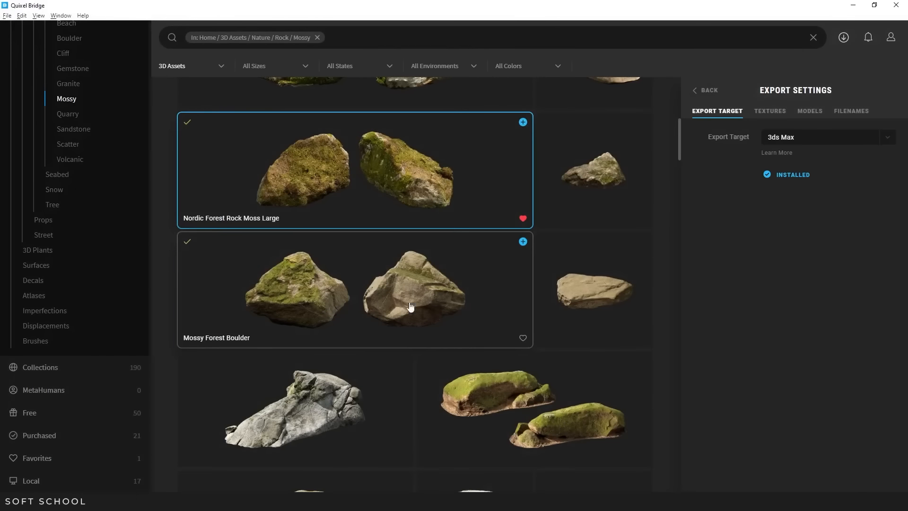
Step: In Quixel Bridge, select the Mossy Forest Boulder asset and export it to 3ds Max
{"action": "left_click", "coordinate": [435, 274]}
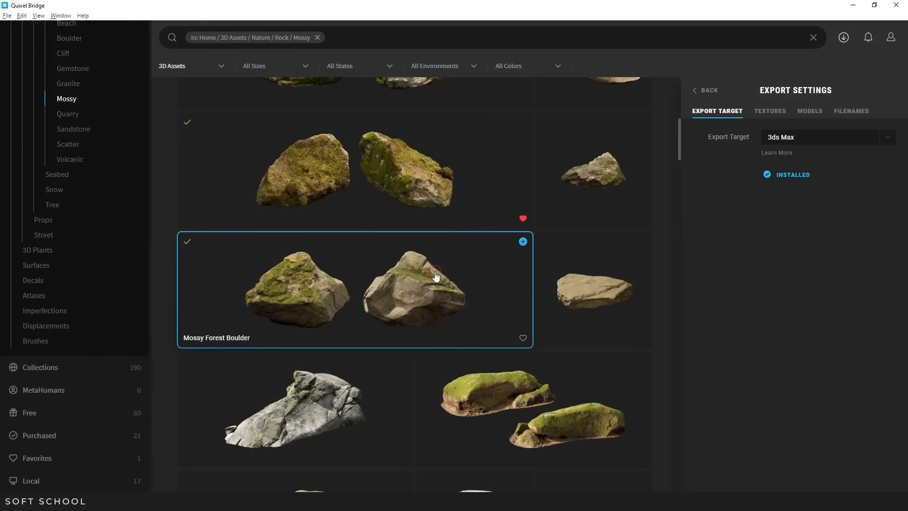
{"action": "left_click", "coordinate": [522, 243]}
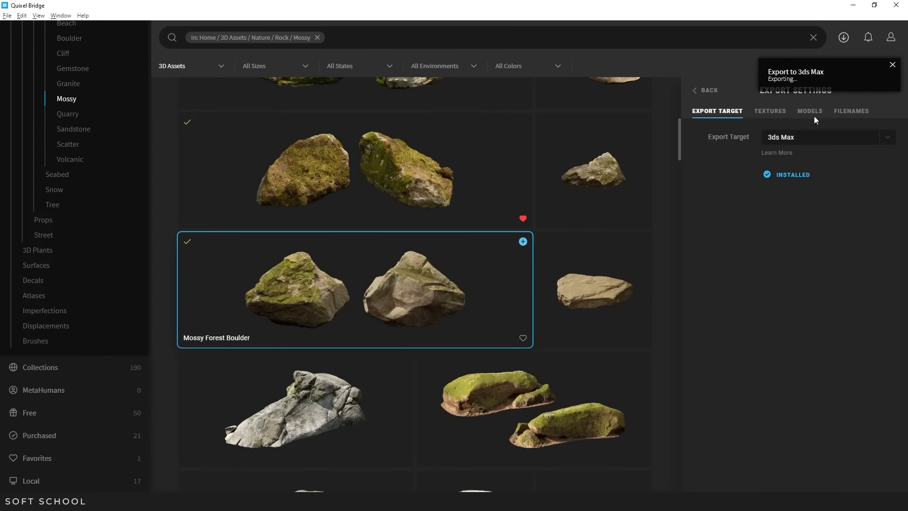
Step: Switch to 3ds Max and examine the imported boulder and its material node graph in the Slate Material Editor
{"action": "left_click", "coordinate": [854, 6]}
{"action": "scroll", "coordinate": [482, 236], "scroll_direction": "down", "scroll_amount": 5}
{"action": "middle_click_drag", "start_coordinate": [488, 281], "coordinate": [485, 304], "text": "alt"}
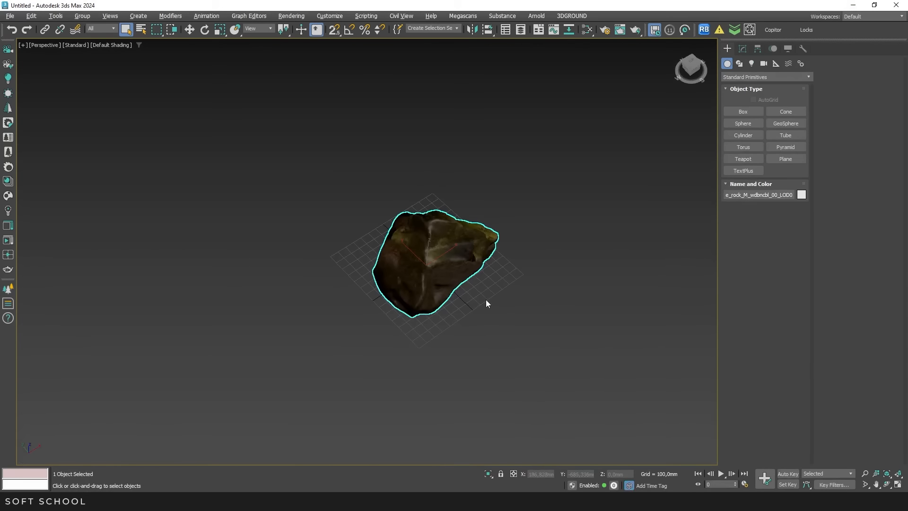
{"action": "key", "text": "m"}
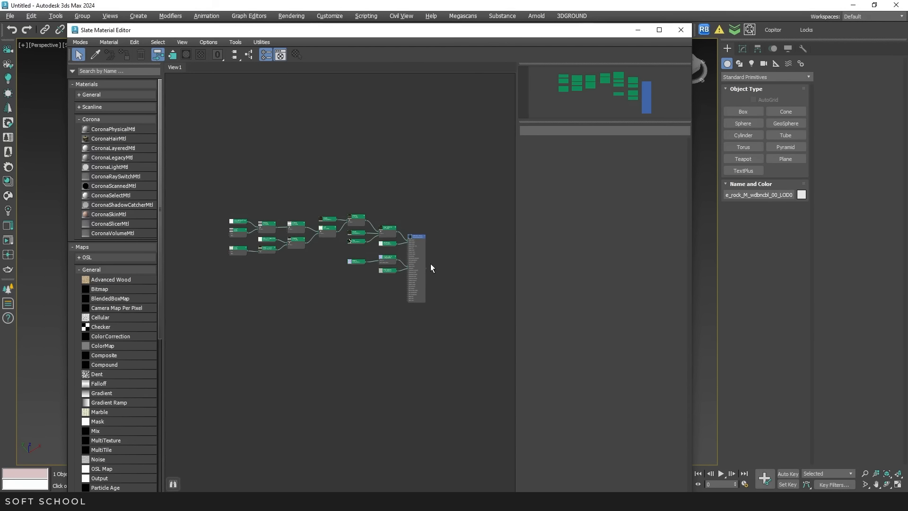
{"action": "scroll", "coordinate": [377, 250], "scroll_direction": "up", "scroll_amount": 6}
{"action": "middle_click_drag", "start_coordinate": [485, 239], "coordinate": [353, 249]}
{"action": "scroll", "coordinate": [358, 248], "scroll_direction": "up", "scroll_amount": 1}
{"action": "middle_click_drag", "start_coordinate": [424, 284], "coordinate": [393, 271]}
Step: Check which renderer is assigned in Render Setup, leave it as is, and close Render Setup and the Slate Material Editor
{"action": "key", "text": "F10"}
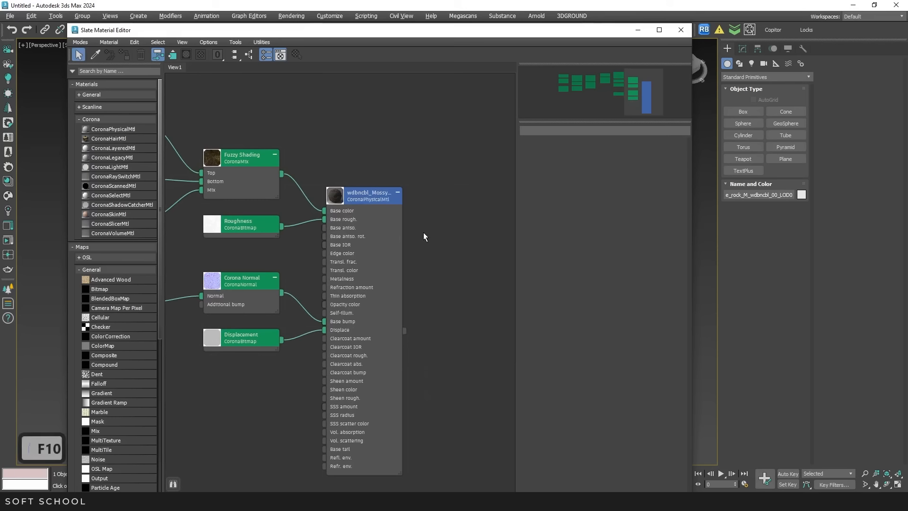
{"action": "left_click", "coordinate": [166, 59]}
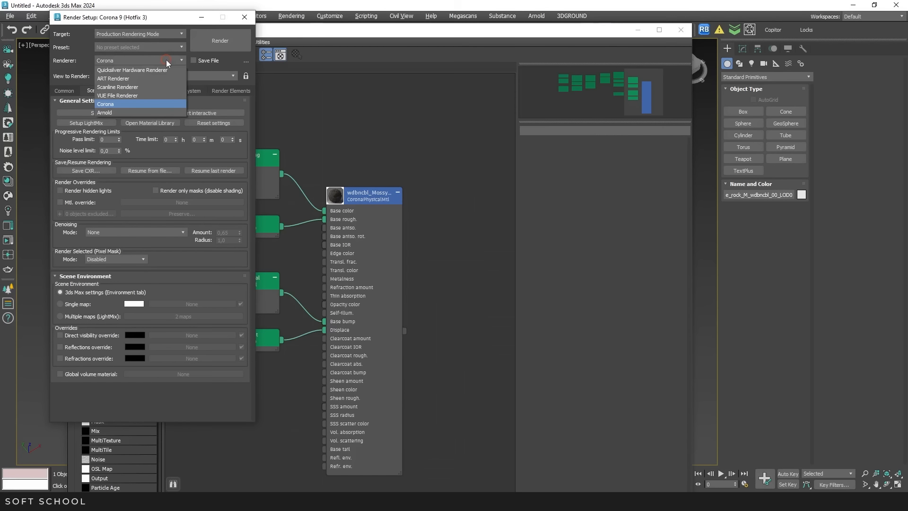
{"action": "left_click", "coordinate": [166, 60]}
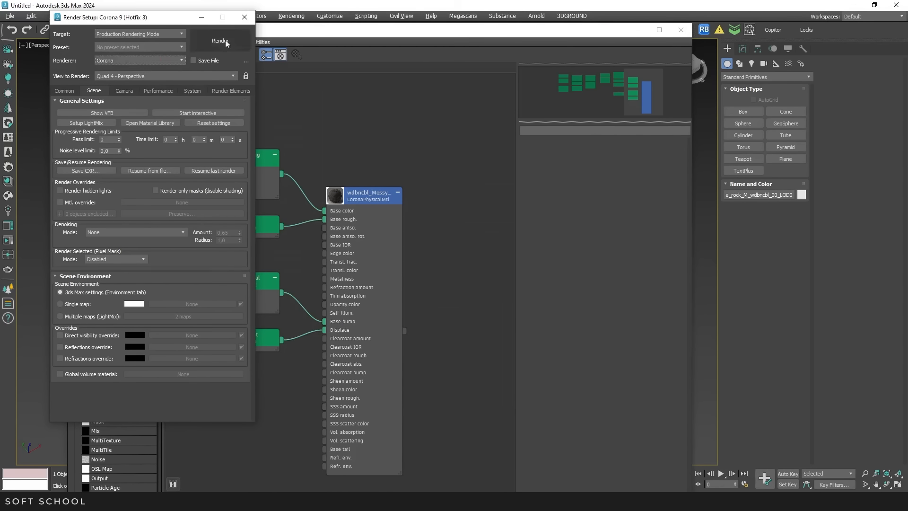
{"action": "left_click", "coordinate": [244, 17]}
{"action": "left_click", "coordinate": [681, 30]}
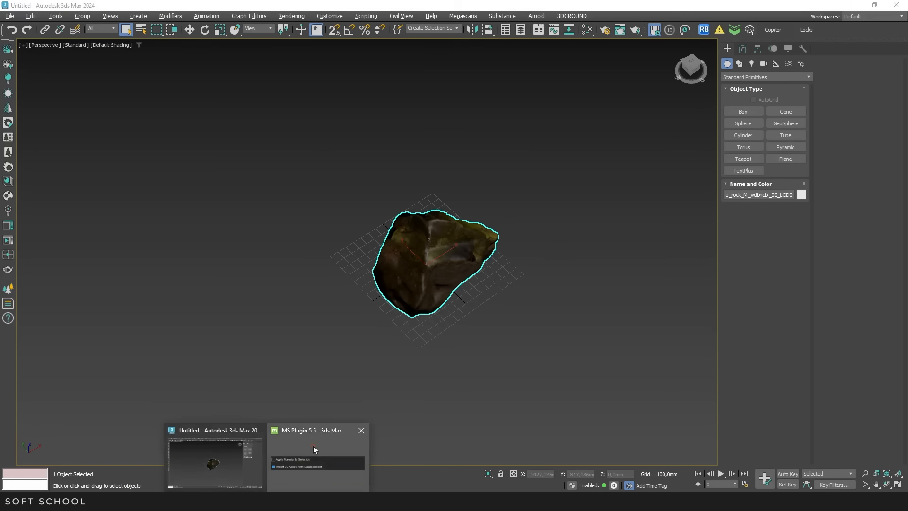
Step: Enable Apply Material to Selection in the MS Plugin window and draw a square plane beside the boulder
{"action": "left_click", "coordinate": [313, 450]}
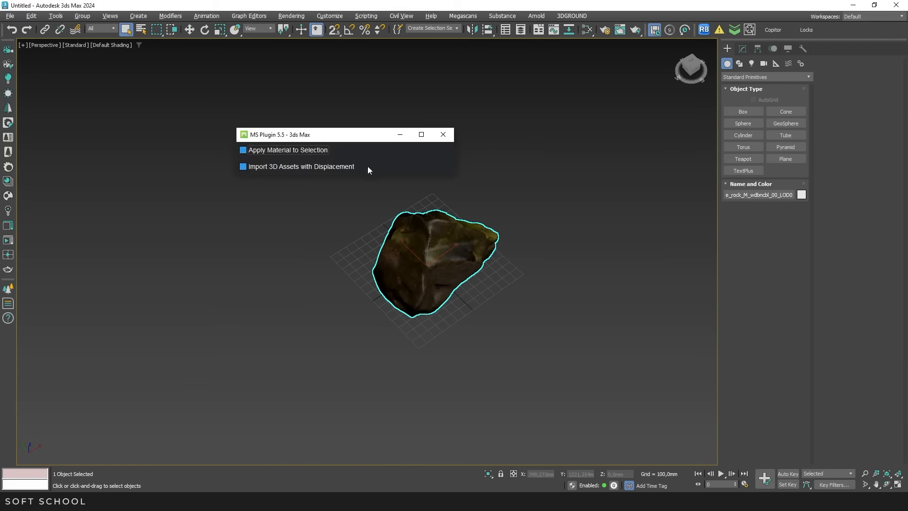
{"action": "left_click", "coordinate": [786, 159]}
{"action": "left_click_drag", "start_coordinate": [552, 160], "coordinate": [601, 198], "text": "ctrl"}
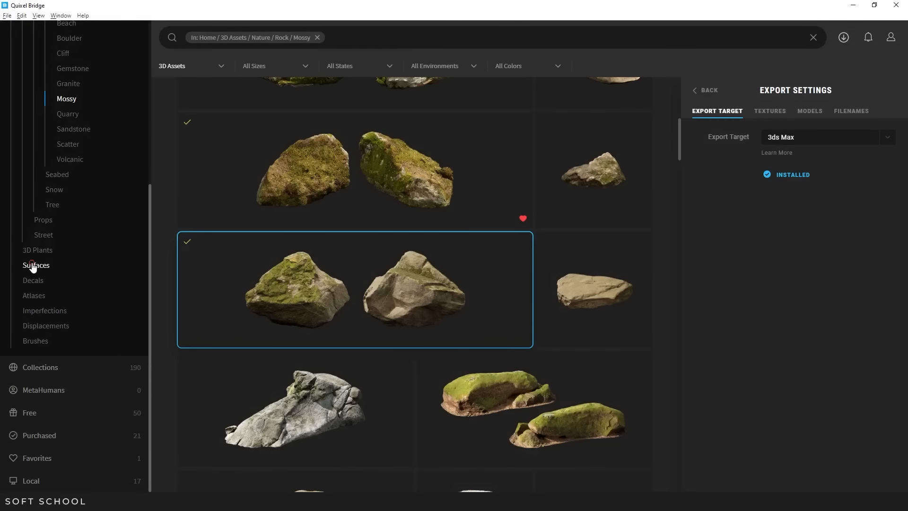
Step: In Quixel Bridge, find Fine American Road among the asphalt surfaces and export it to 3ds Max
{"action": "left_click", "coordinate": [33, 266]}
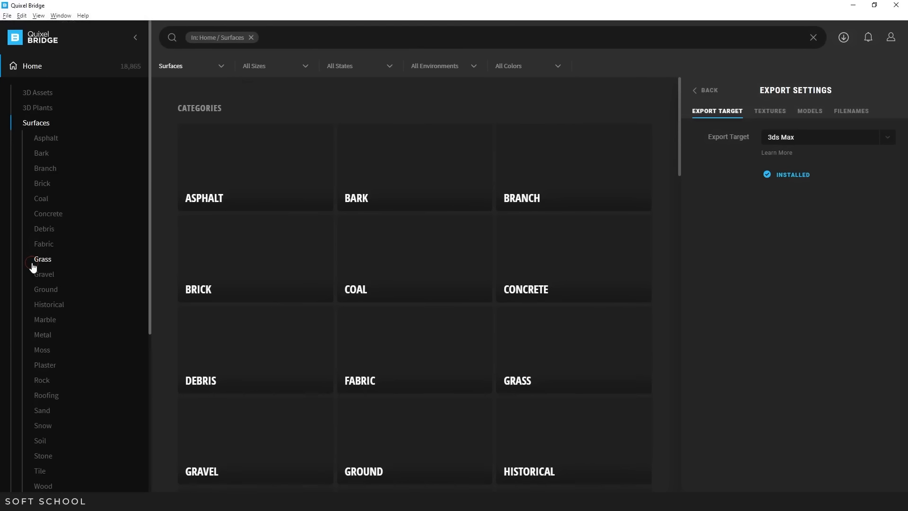
{"action": "left_click", "coordinate": [251, 163]}
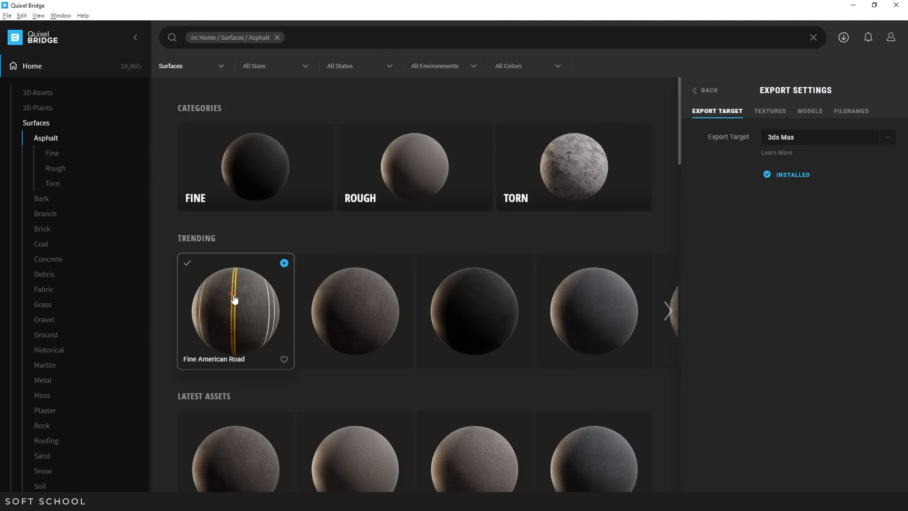
{"action": "left_click", "coordinate": [235, 299]}
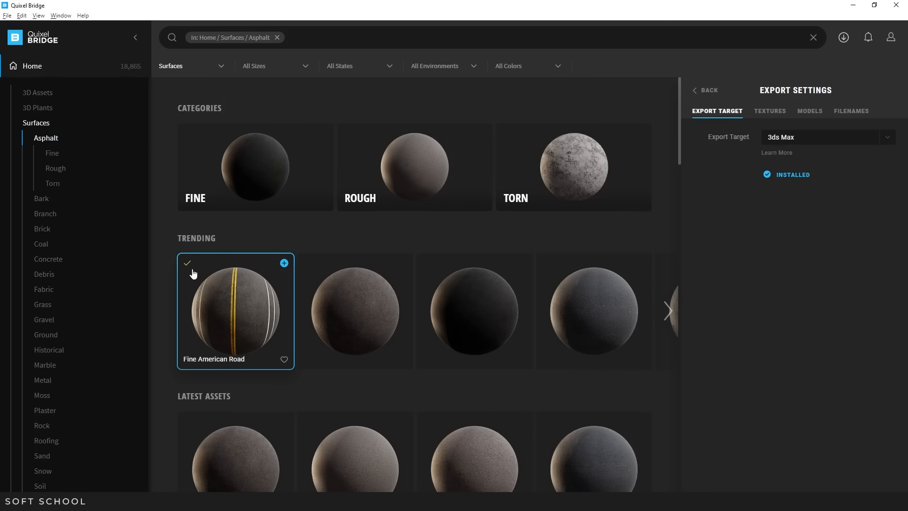
{"action": "left_click", "coordinate": [283, 264]}
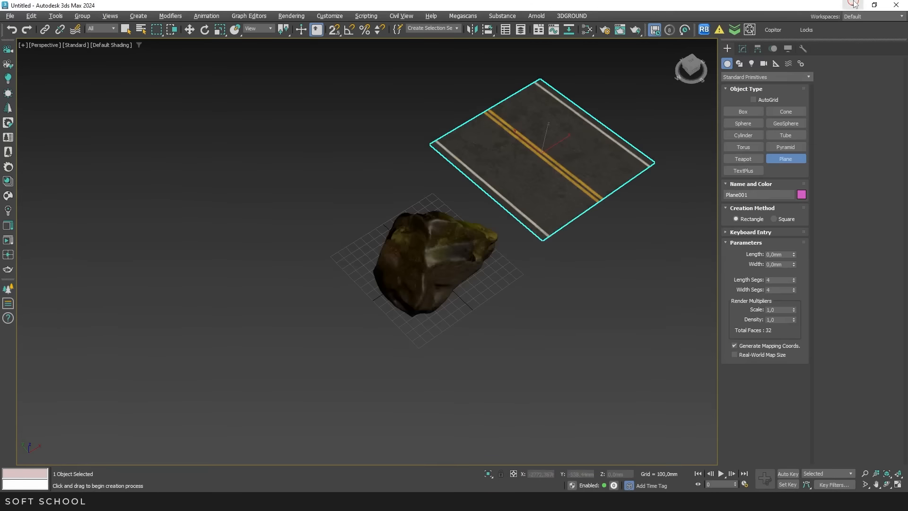
Step: In 3ds Max's Slate Material Editor, move the road material and its child nodes below the boulder's graph, then minimize the editor
{"action": "middle_click_drag", "start_coordinate": [547, 171], "coordinate": [436, 244]}
{"action": "scroll", "coordinate": [440, 239], "scroll_direction": "up", "scroll_amount": 3}
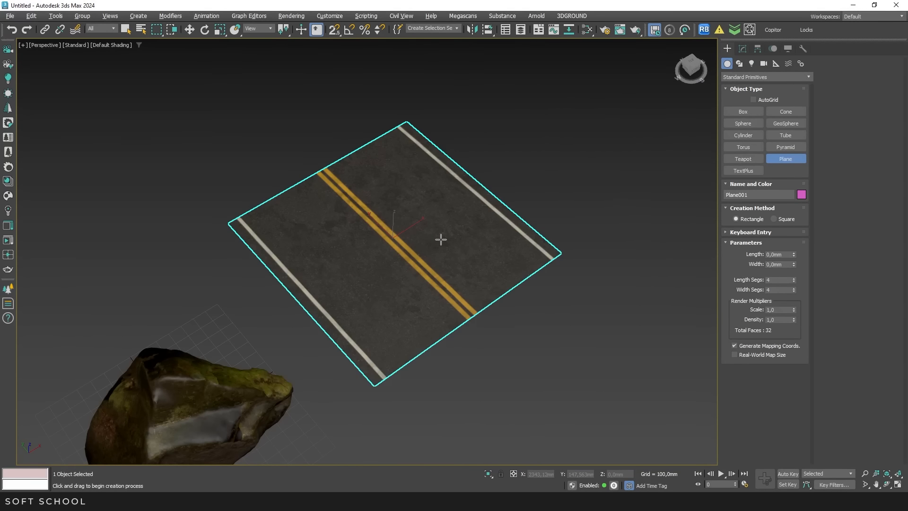
{"action": "key", "text": "m"}
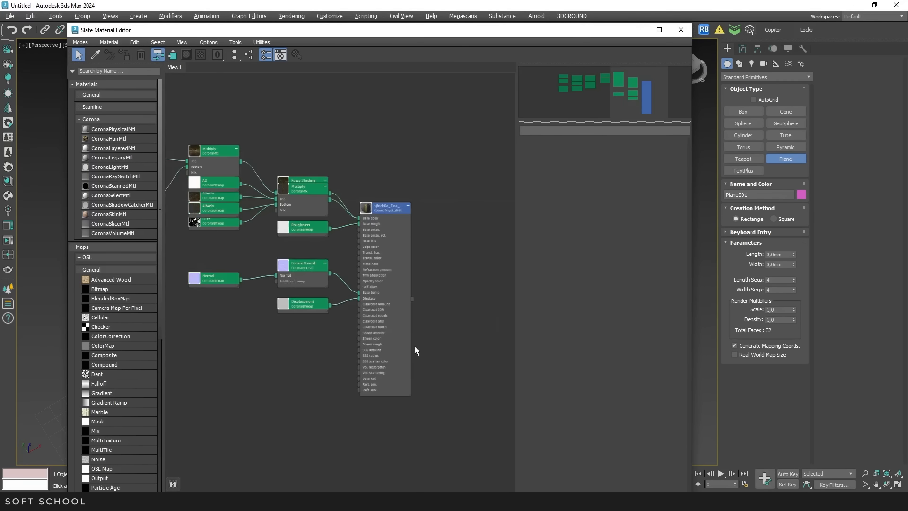
{"action": "left_click", "coordinate": [157, 60]}
{"action": "scroll", "coordinate": [332, 283], "scroll_direction": "down", "scroll_amount": 5}
{"action": "left_click_drag", "start_coordinate": [348, 273], "coordinate": [346, 374]}
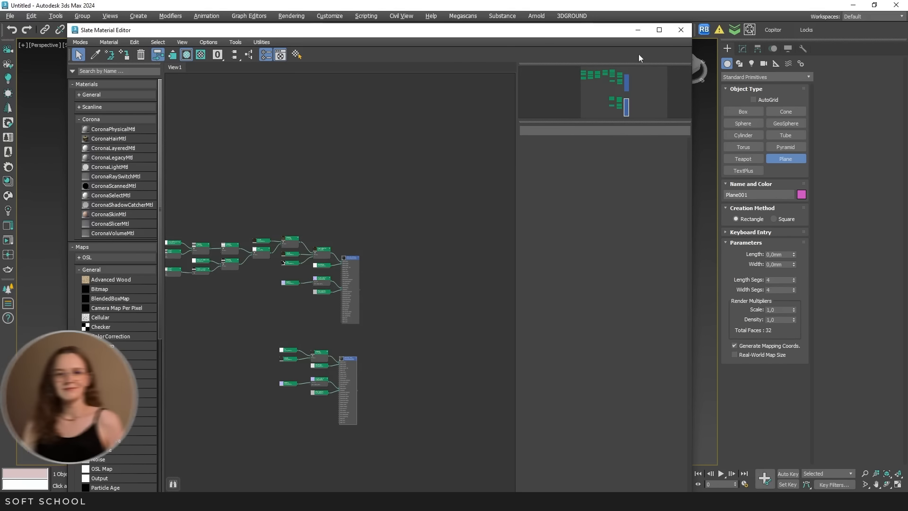
{"action": "left_click", "coordinate": [639, 30]}
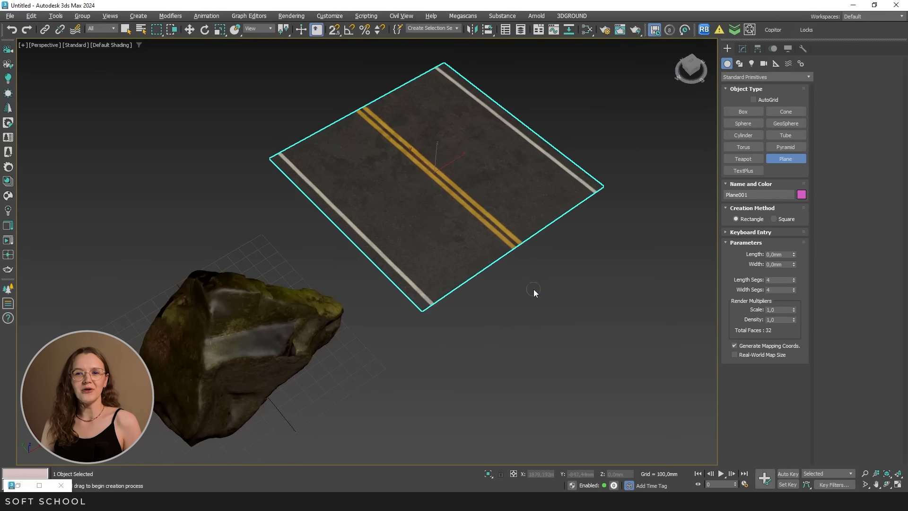
Step: End plane creation, clear the selection, and view the boulder and the road plane together
{"action": "key", "text": "q"}
{"action": "key", "text": "z"}
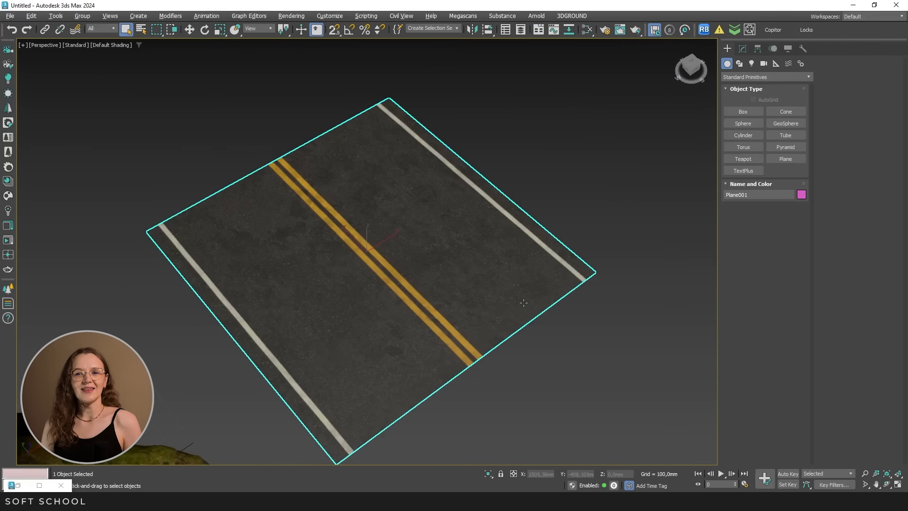
{"action": "left_click", "coordinate": [556, 336]}
{"action": "key", "text": "z"}
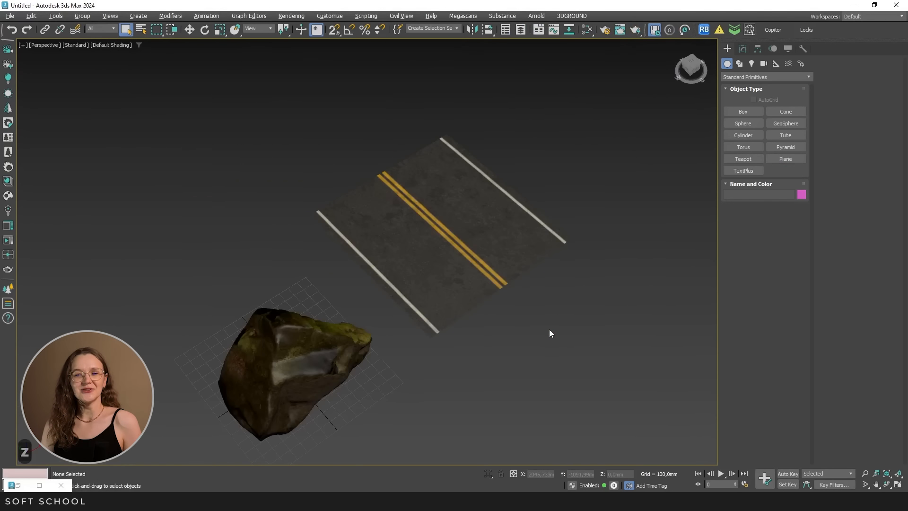
{"action": "middle_click_drag", "start_coordinate": [531, 332], "coordinate": [516, 308], "text": "alt"}
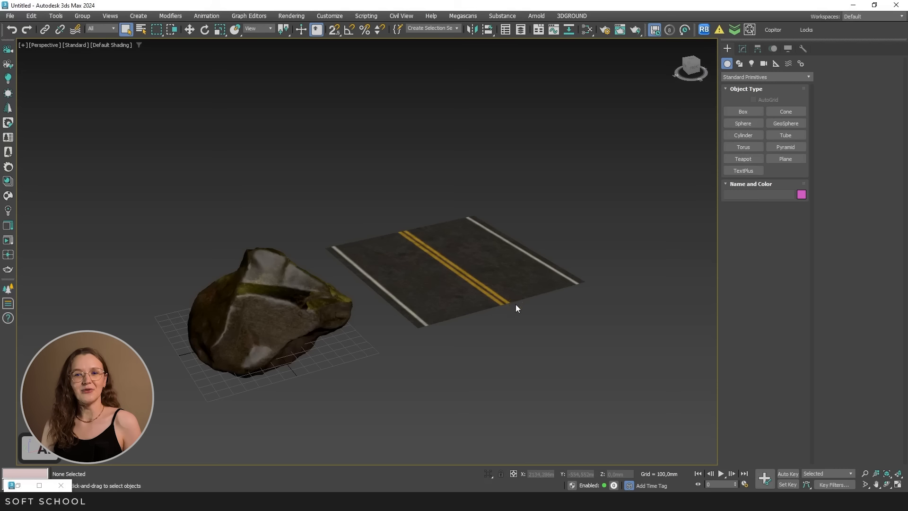